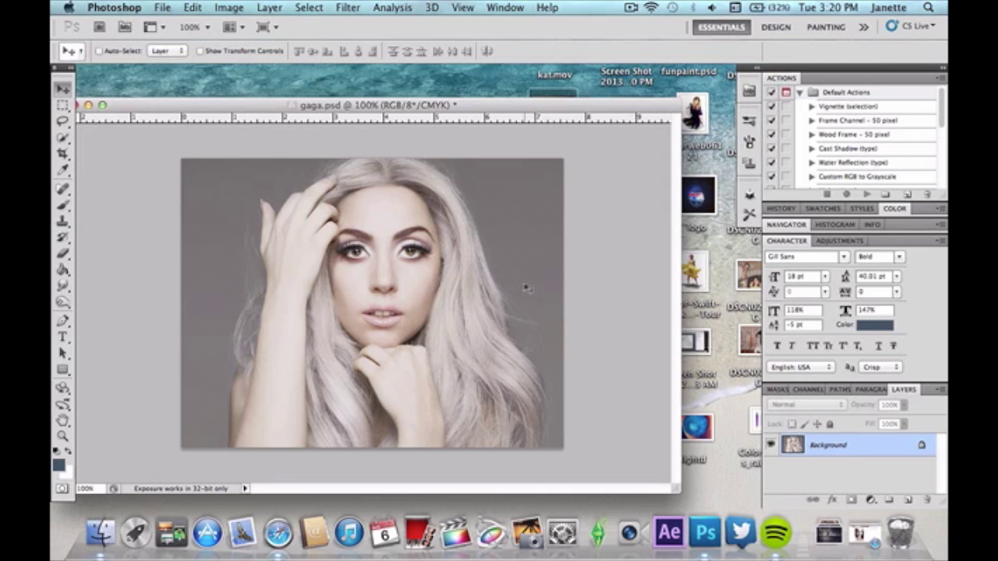
Step: Paste the crack texture as Layer 1 and set its blend mode to Multiply
key(super+v)
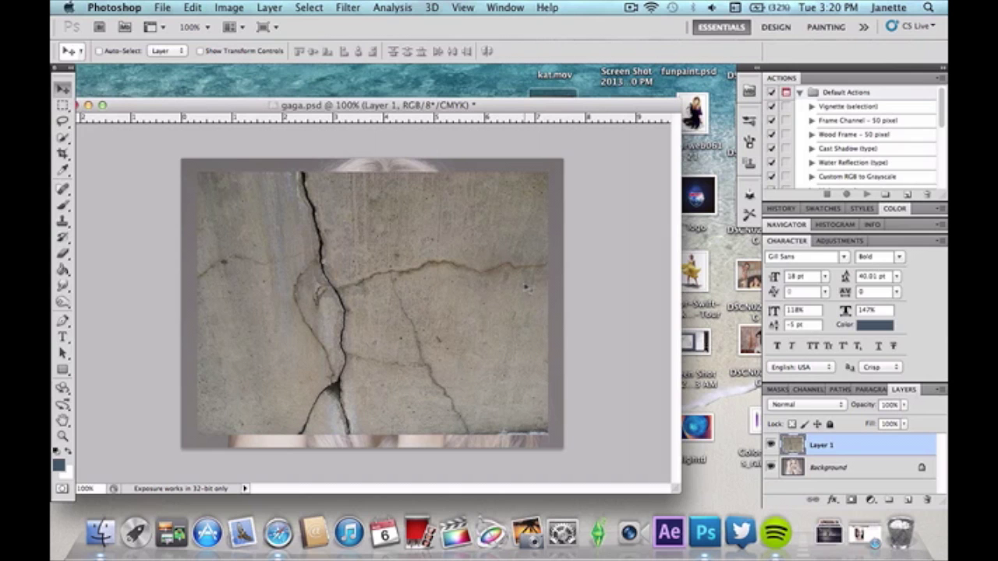
click(807, 406)
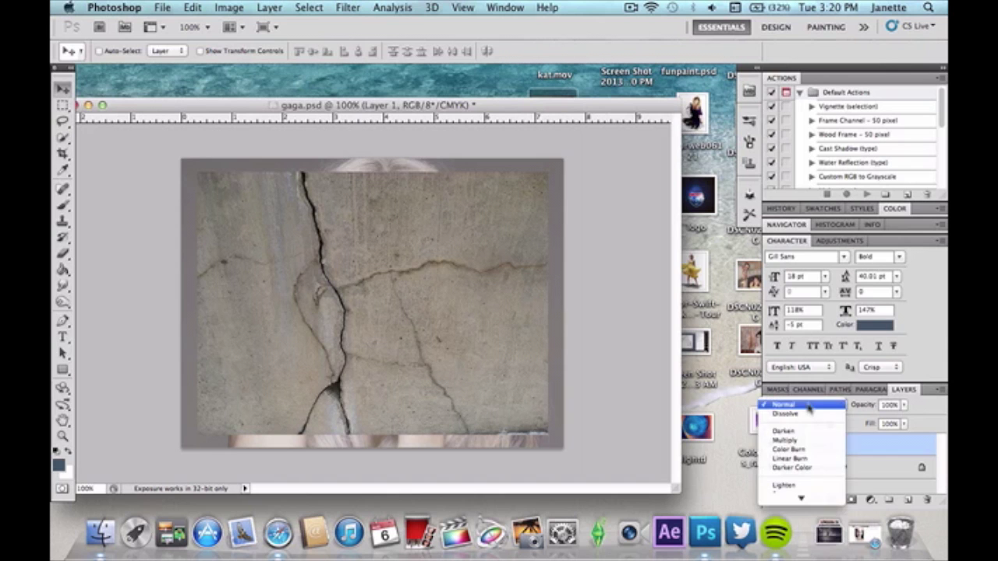
click(803, 441)
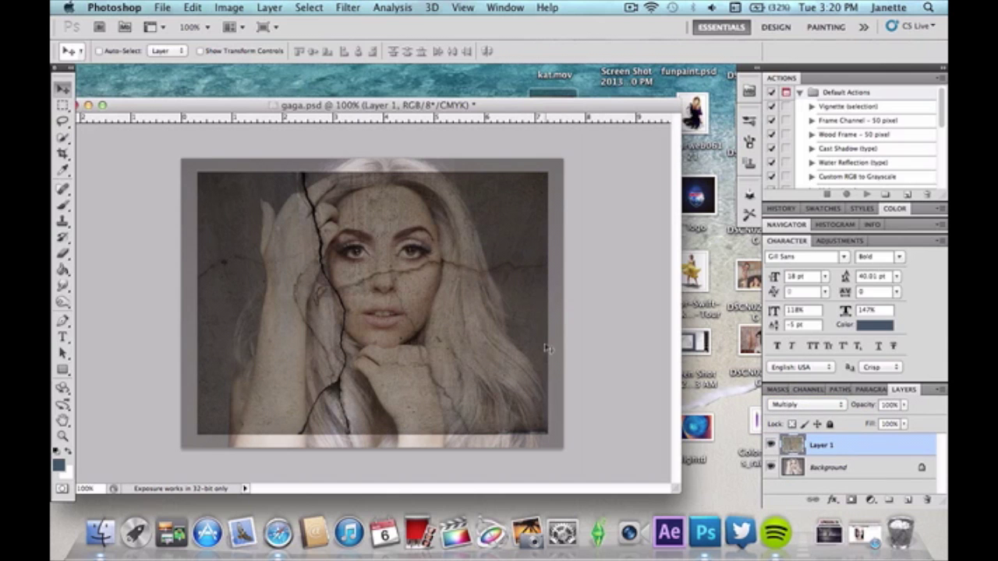
Step: Scale the texture to about 82% and move it right over the face
key(super+t)
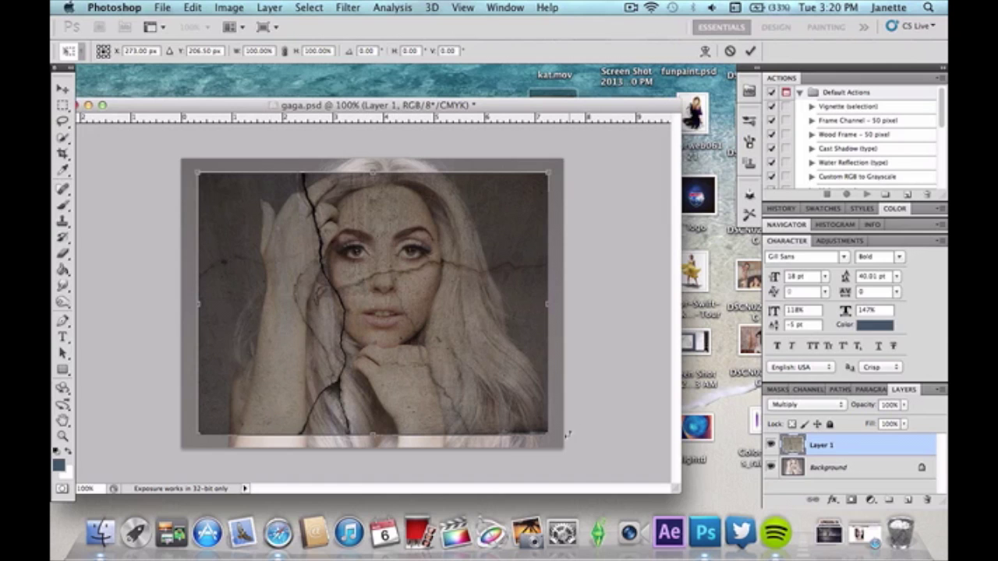
drag(546, 437, 483, 385)
drag(442, 353, 556, 362)
Step: Warp the texture to follow the face and eye, pulling the lower-right corner inward
right_click(474, 361)
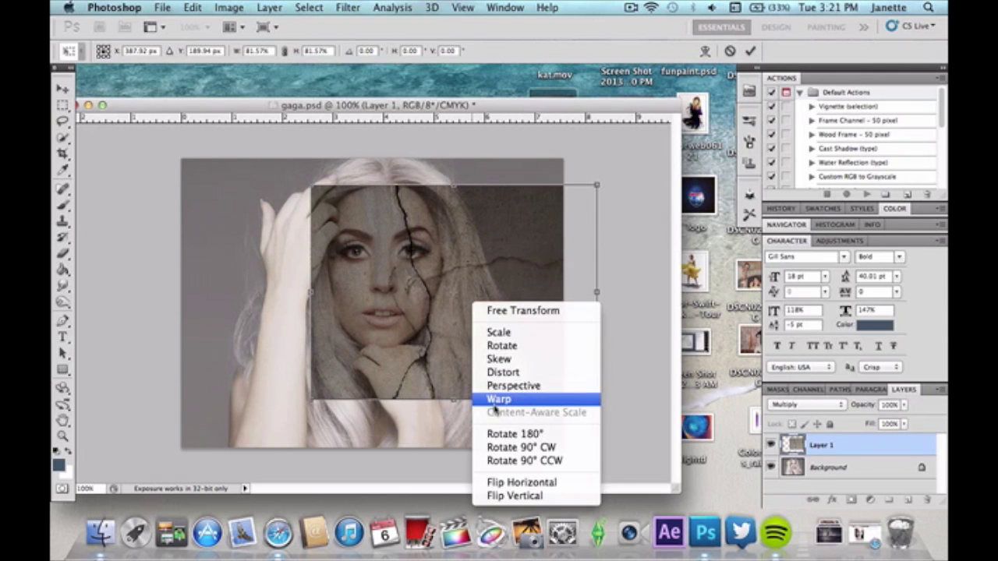
click(493, 399)
right_click(489, 391)
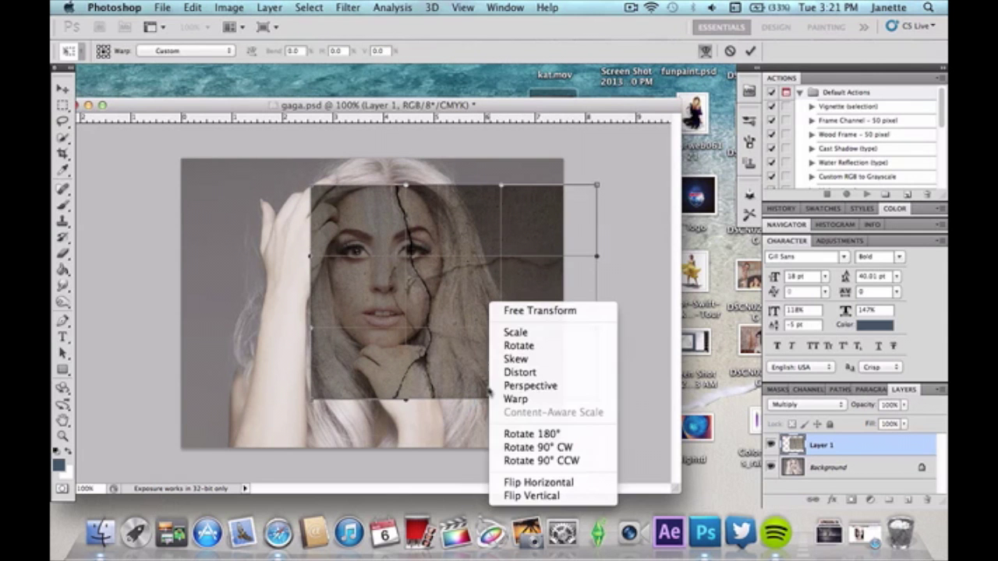
click(482, 329)
drag(429, 345, 434, 315)
drag(420, 252, 424, 250)
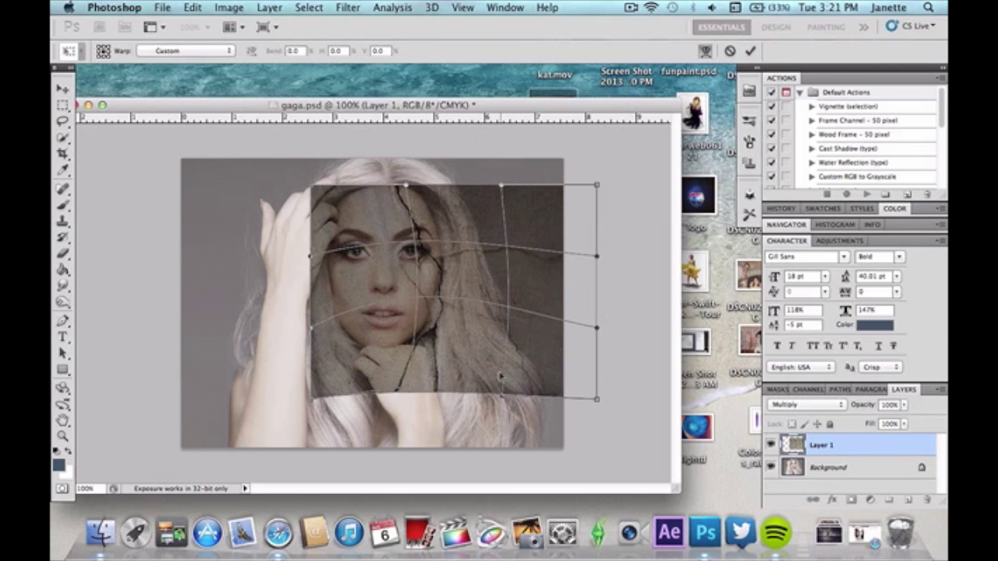
drag(568, 385, 519, 363)
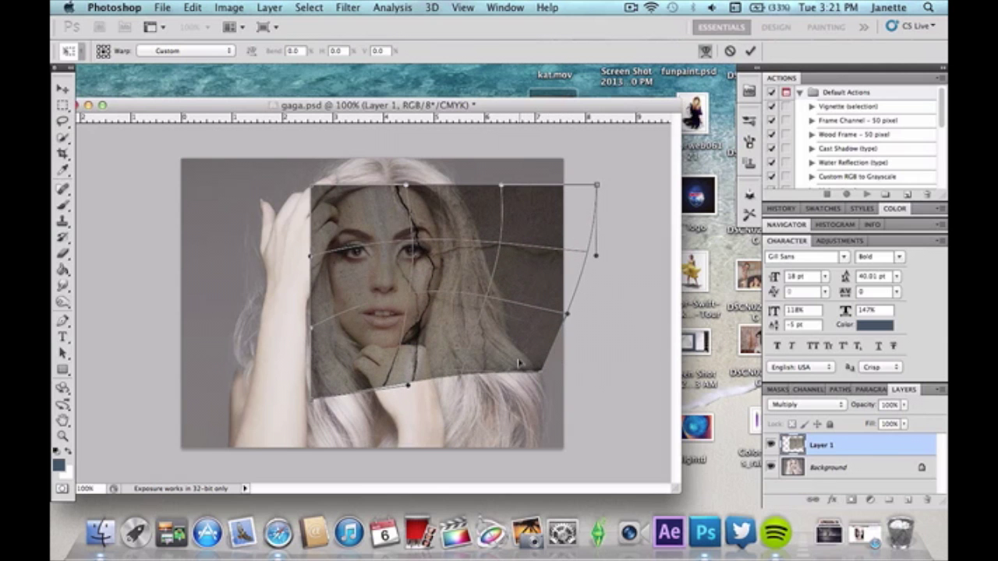
key(Return)
Step: Shrink the texture further and shift it right and down
key(ctrl+t)
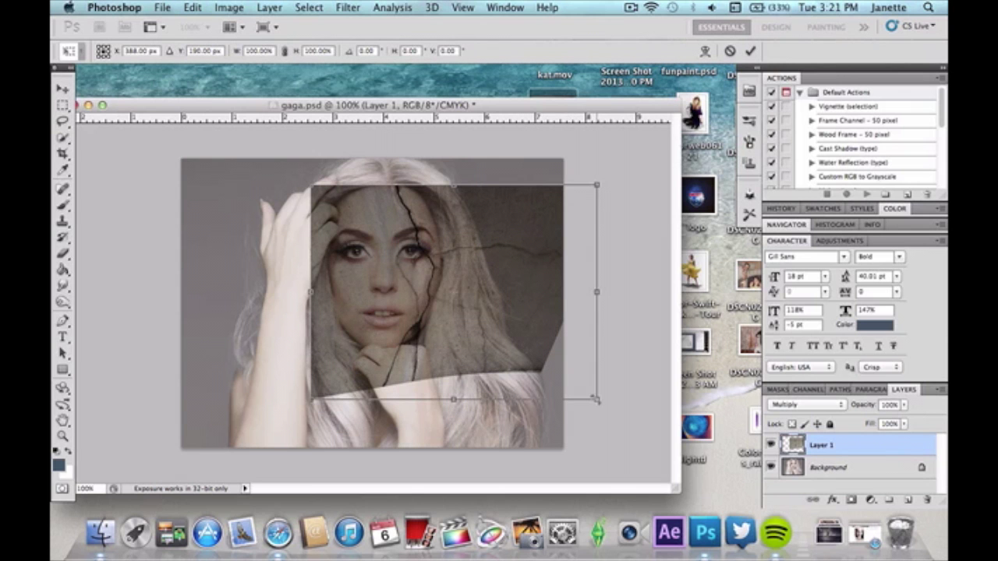
drag(596, 399, 552, 350)
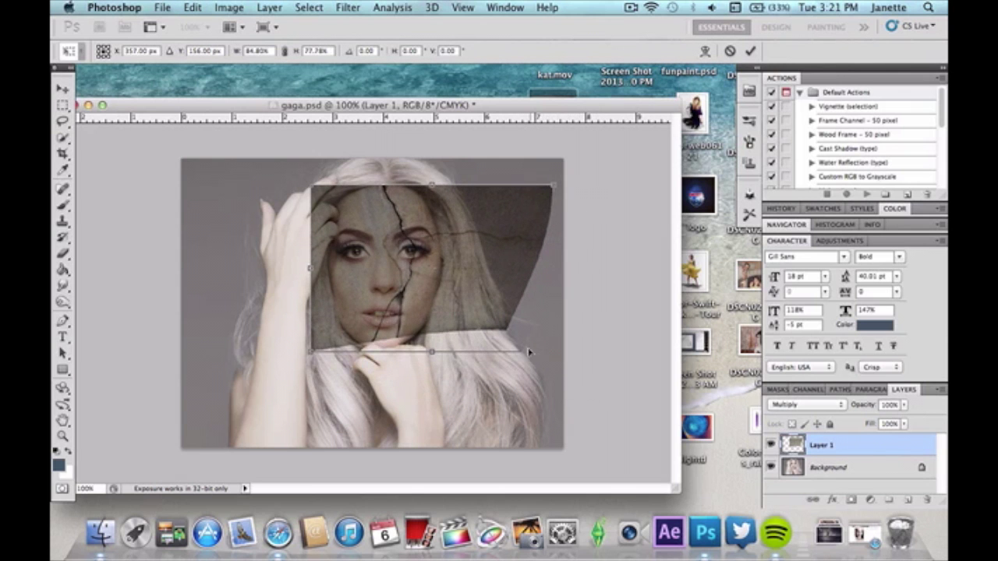
drag(421, 332, 447, 328)
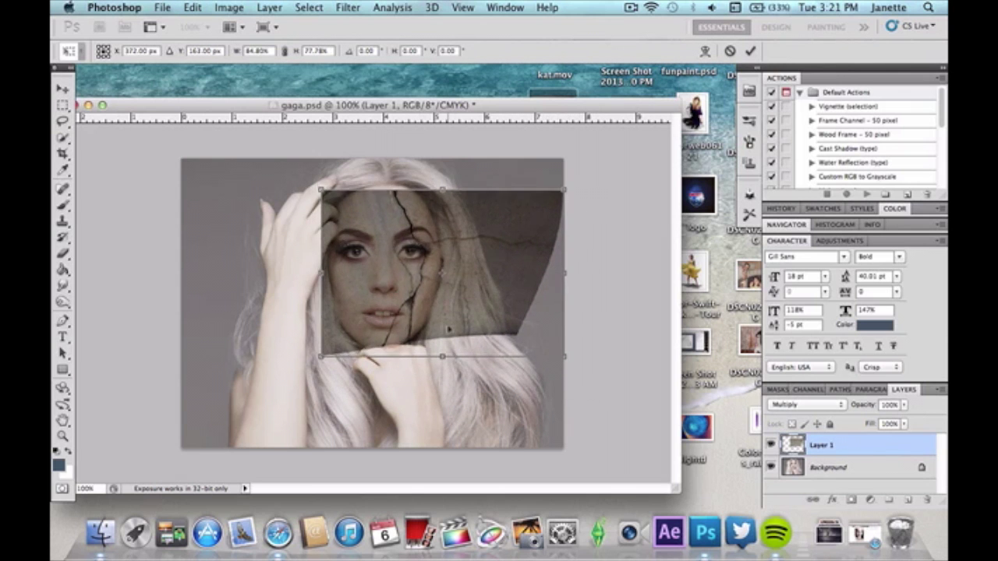
key(Return)
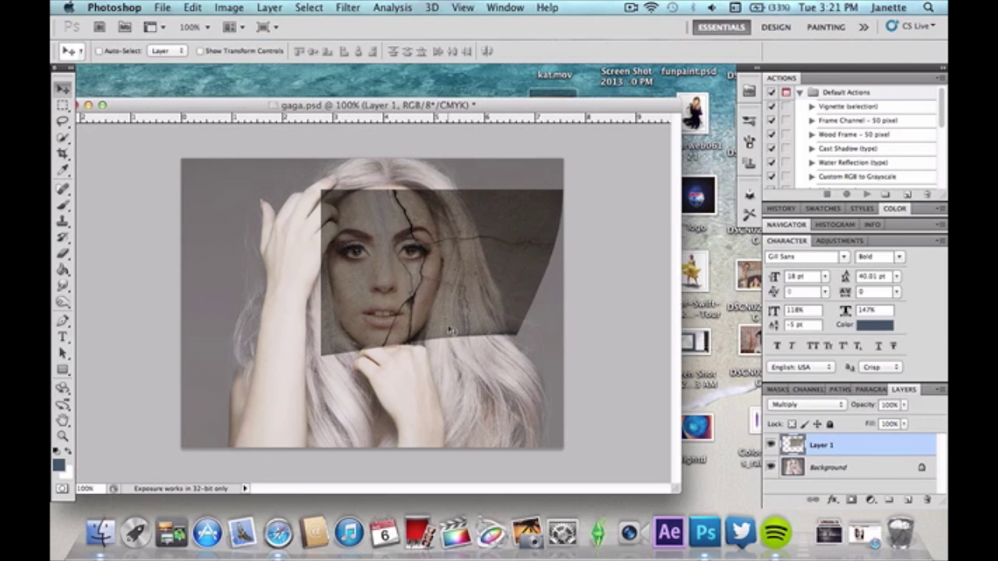
Step: Warp the texture again, bending its lower-right part, curving the middle and lifting the top
key(ctrl+t)
right_click(447, 328)
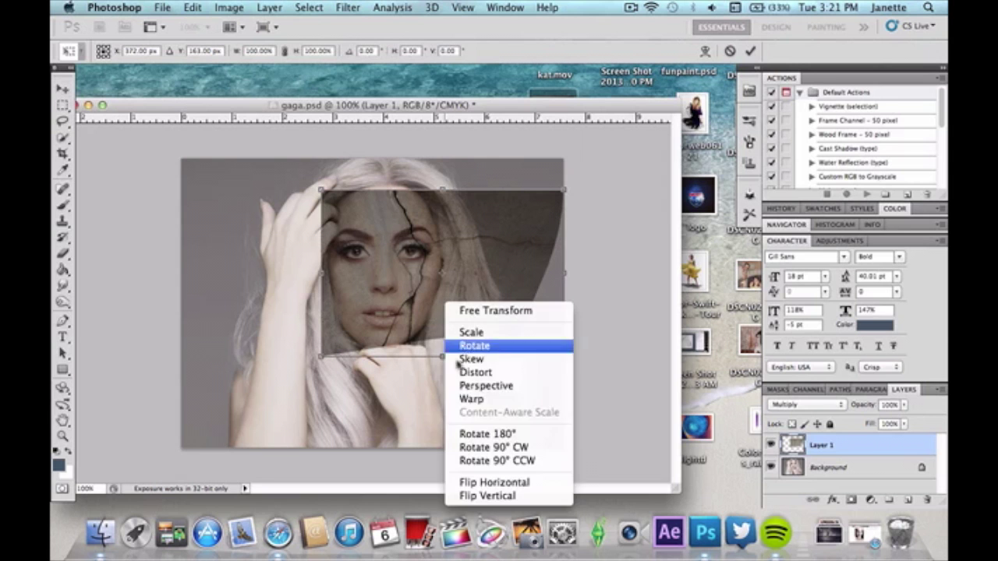
click(473, 399)
drag(420, 330, 342, 357)
drag(477, 269, 475, 260)
drag(413, 215, 411, 205)
key(Return)
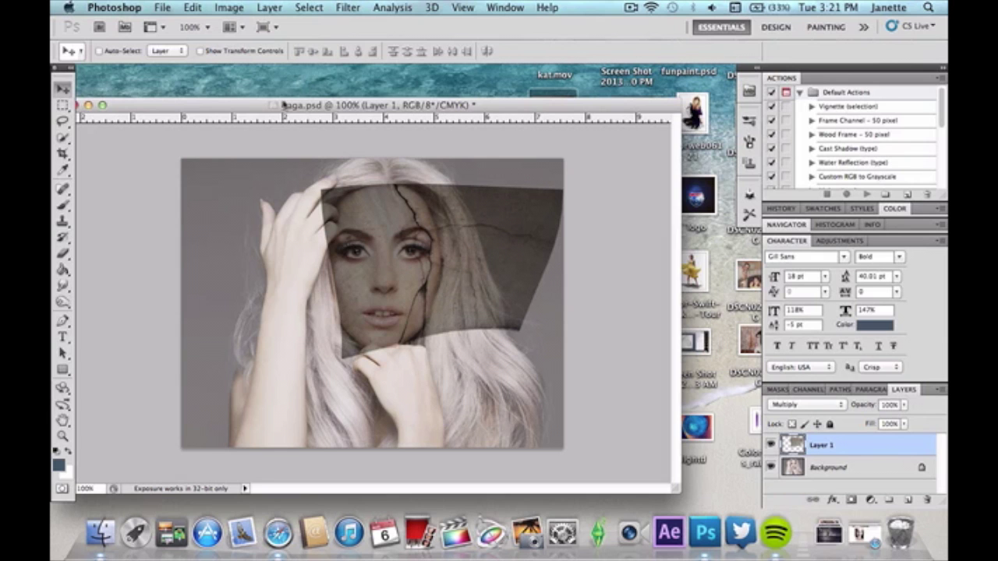
Step: Brighten the texture with a two-point Curves adjustment raising shadows and highlights
click(238, 7)
mouse_move(245, 51)
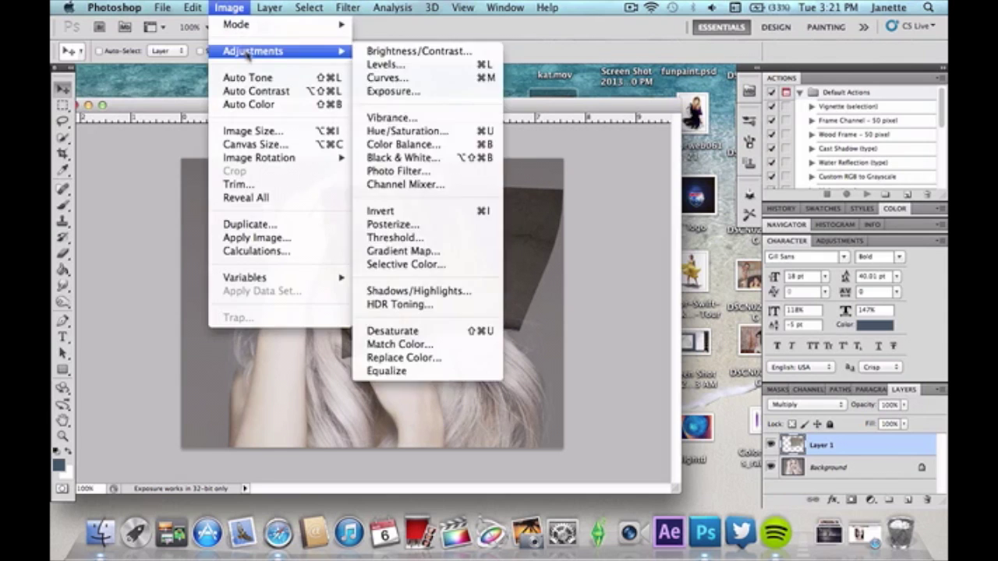
click(403, 98)
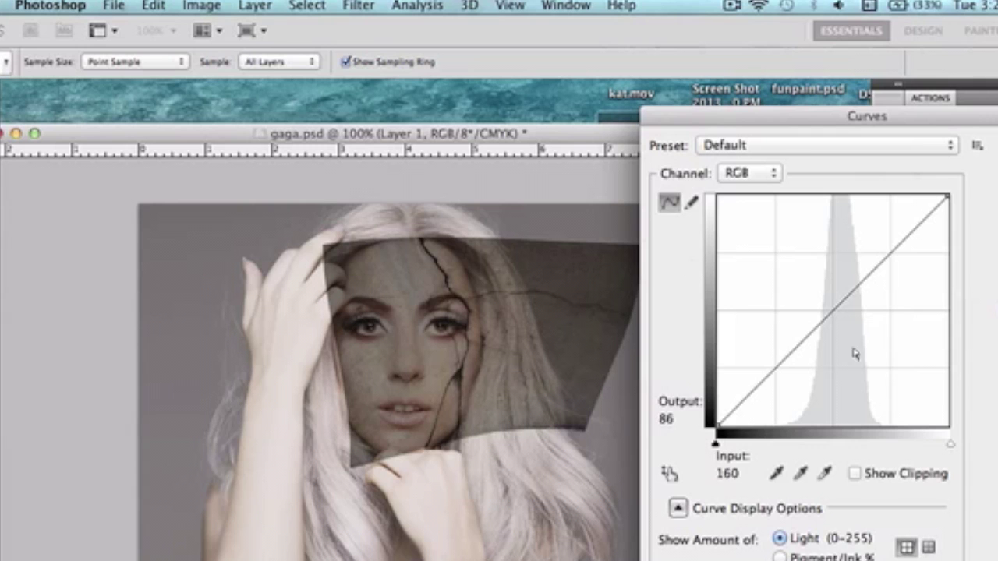
click(777, 365)
drag(777, 366, 752, 345)
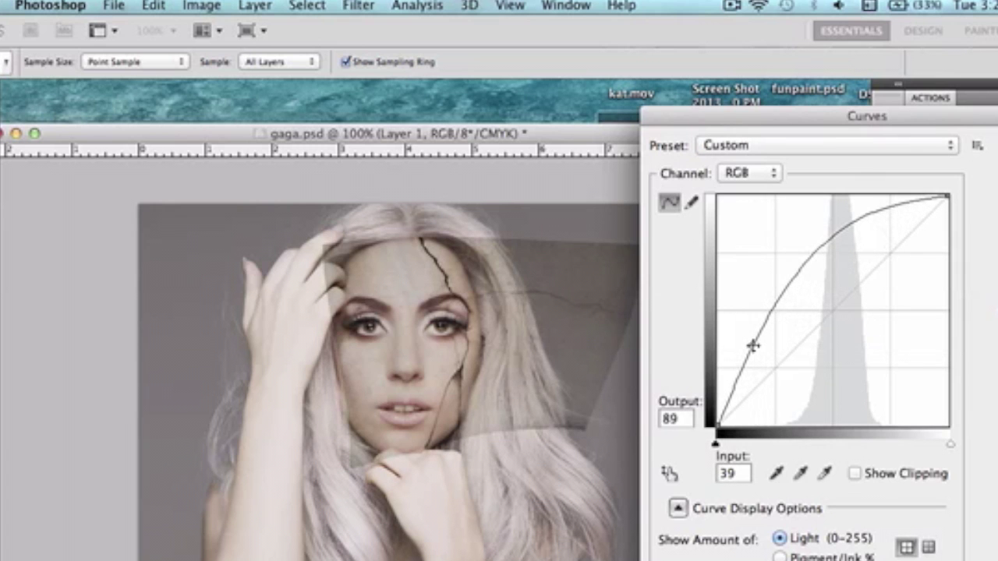
click(862, 217)
drag(862, 218, 831, 204)
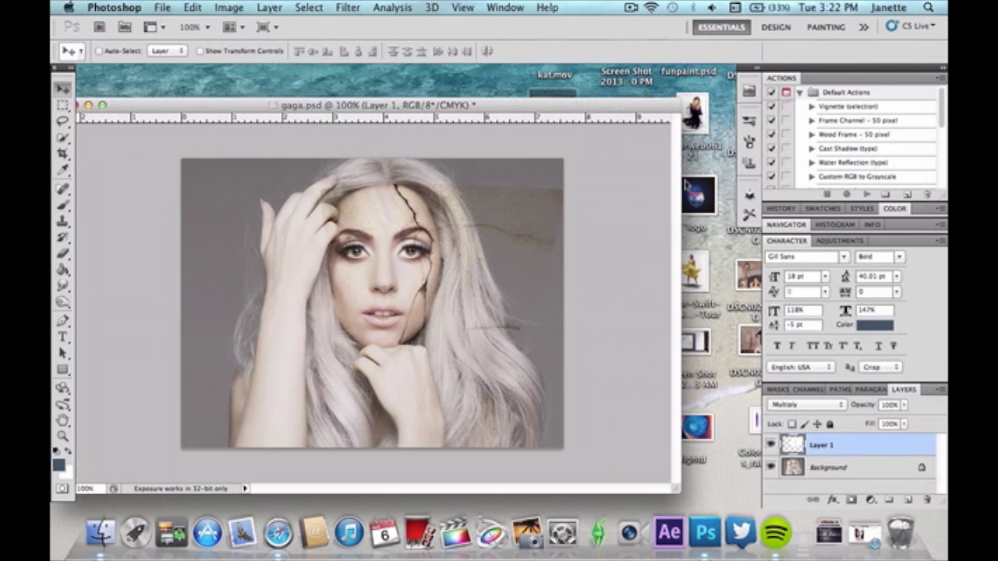
Step: Erase the stray crack lines beside the face with a 100 px Eraser brush
click(63, 266)
click(63, 253)
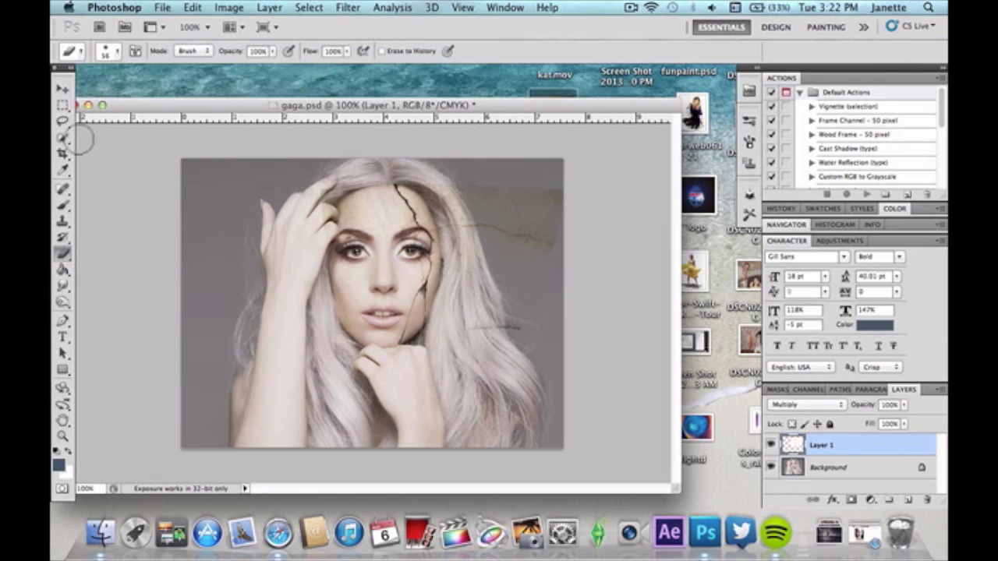
click(110, 54)
drag(113, 89, 117, 94)
text(100)
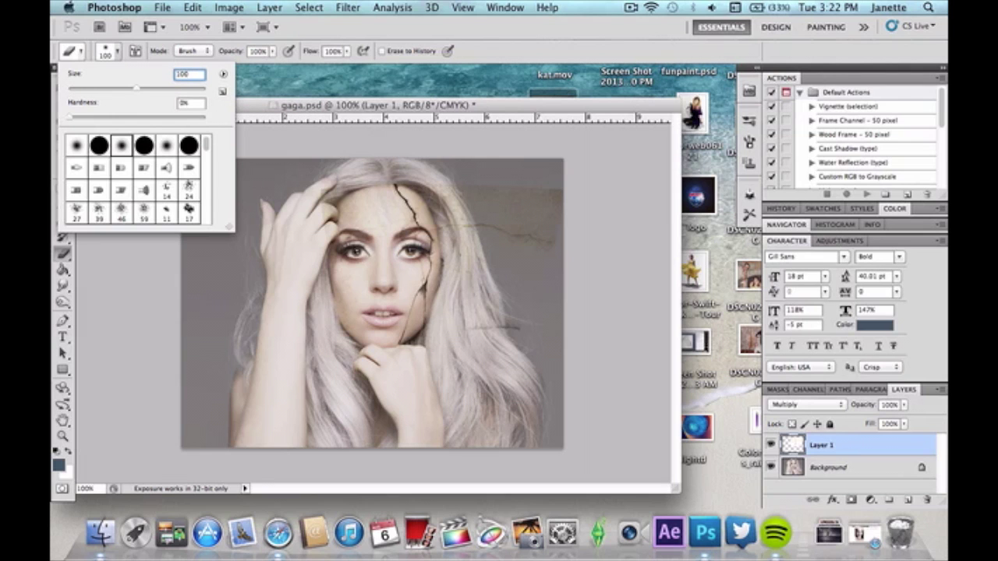
click(120, 54)
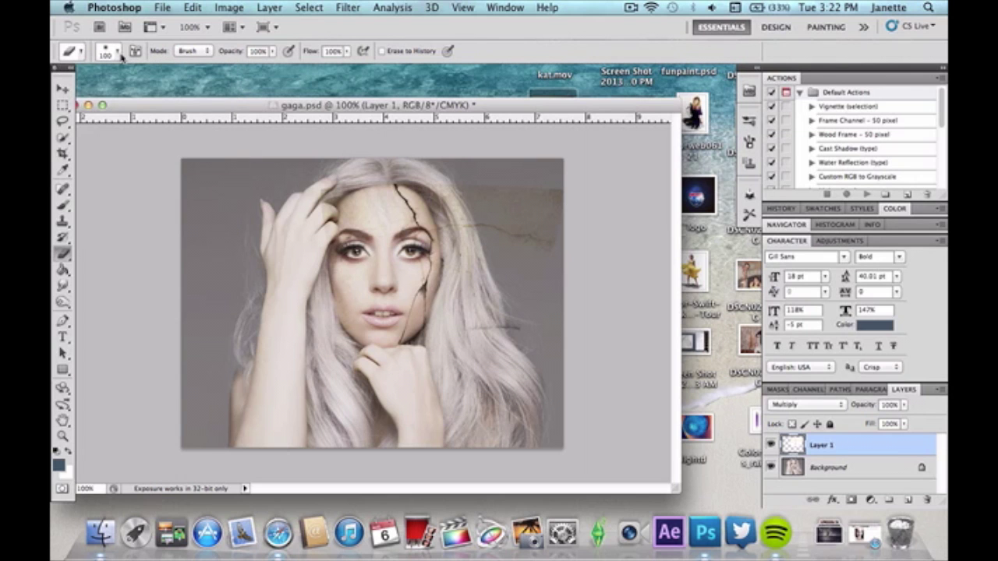
mouse_move(501, 205)
mouse_down()
mouse_move(449, 177)
mouse_move(521, 246)
mouse_move(554, 199)
mouse_move(533, 261)
mouse_move(542, 158)
mouse_move(518, 340)
mouse_move(505, 343)
mouse_move(476, 287)
mouse_move(477, 191)
mouse_move(474, 238)
mouse_move(462, 218)
mouse_move(482, 181)
mouse_move(471, 161)
mouse_move(424, 141)
mouse_move(399, 153)
mouse_move(473, 159)
mouse_move(531, 189)
mouse_up()
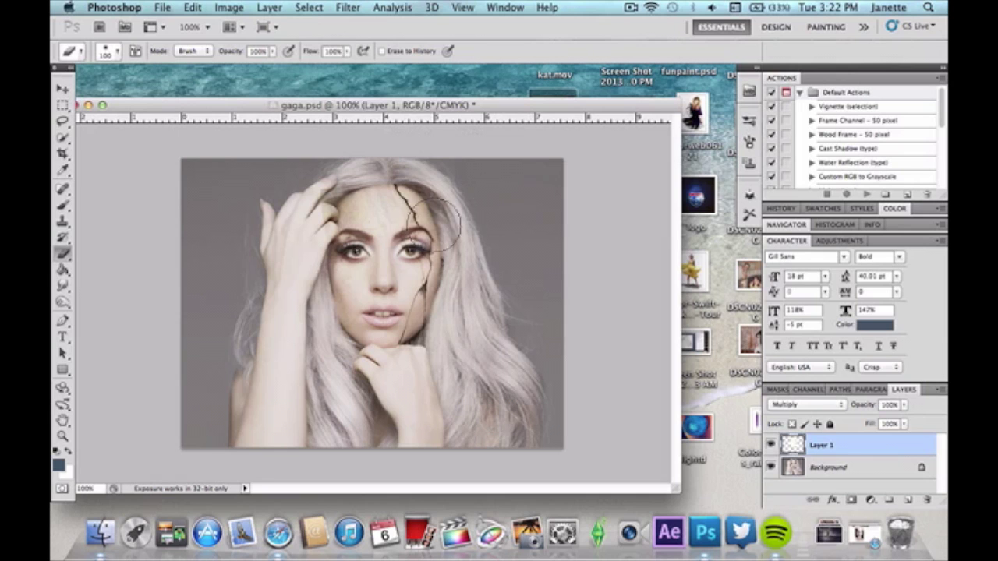
click(63, 89)
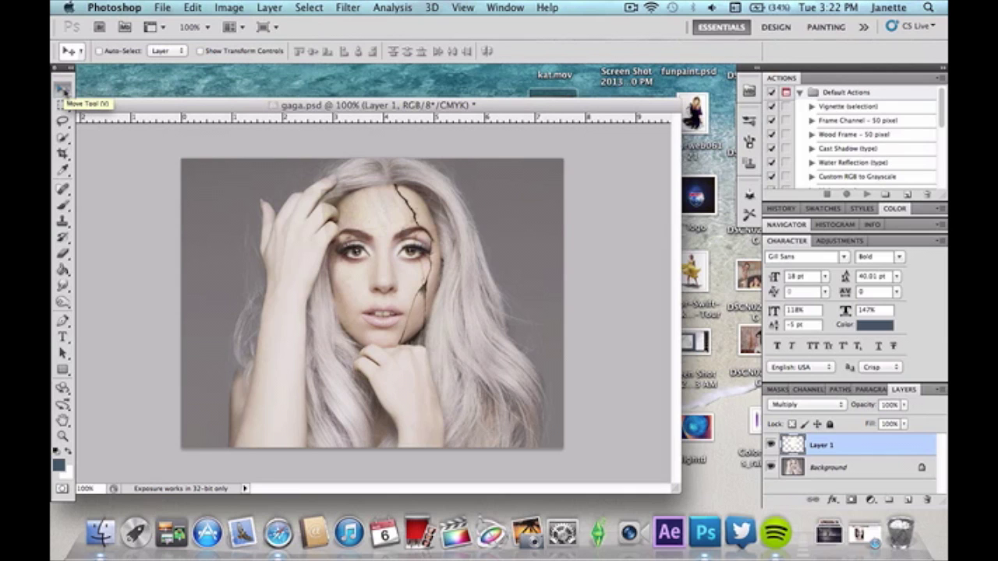
Step: Discard a duplicate texture layer and paint away the left forehead cracks with the History Brush
key(super+j)
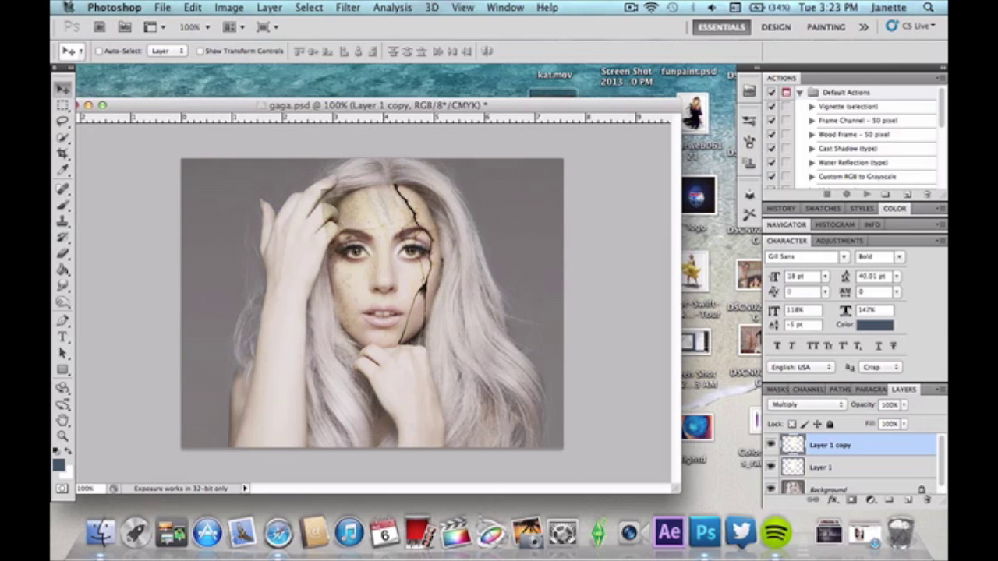
key(super+z)
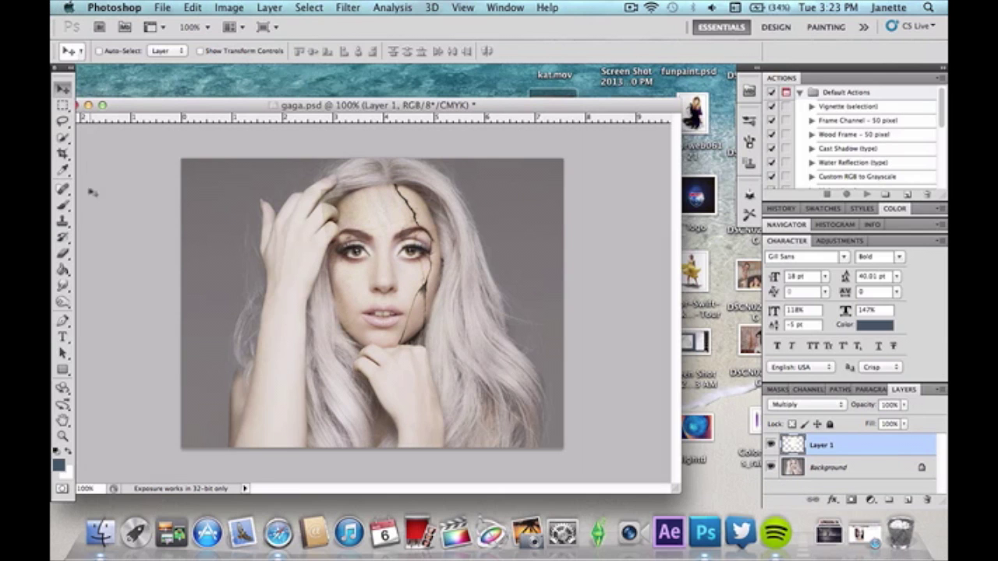
click(62, 254)
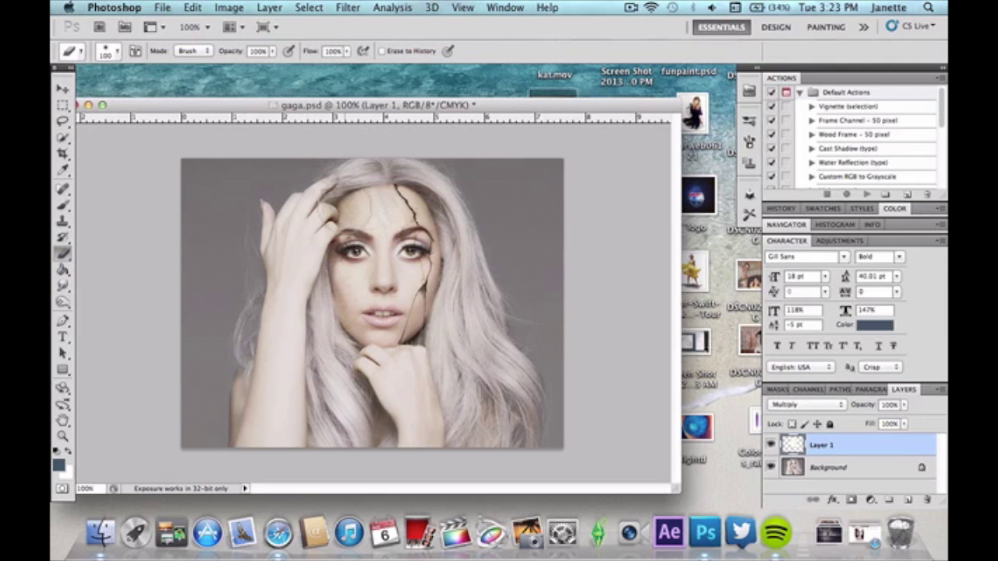
drag(378, 209, 250, 194)
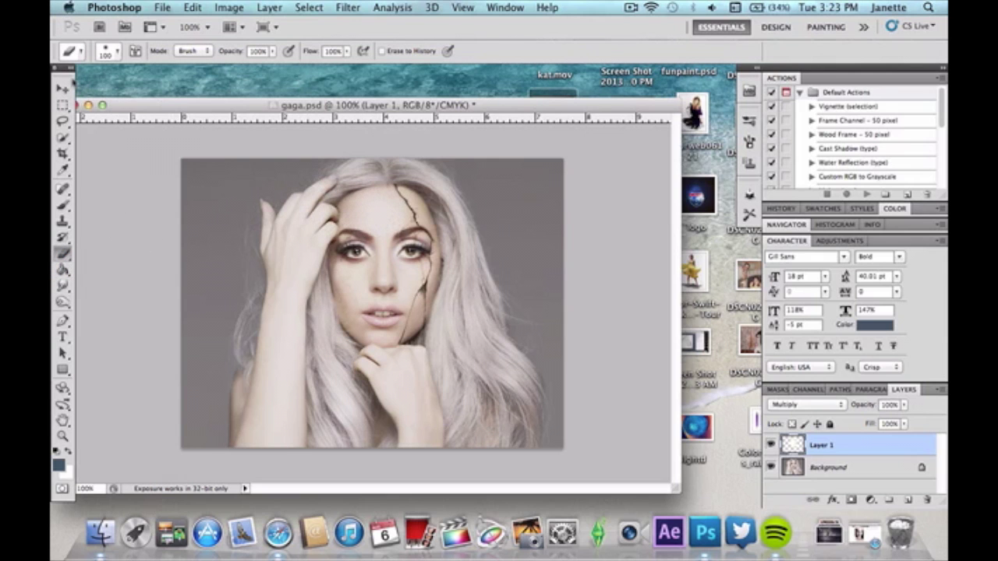
click(62, 90)
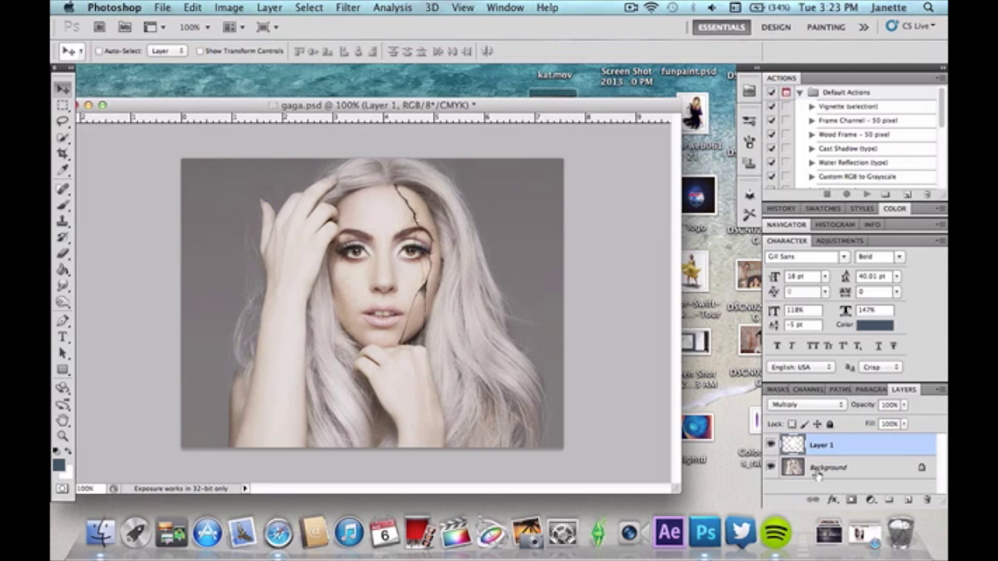
Step: Add a Brightness/Contrast adjustment layer with Brightness 23 and Contrast 60
click(869, 500)
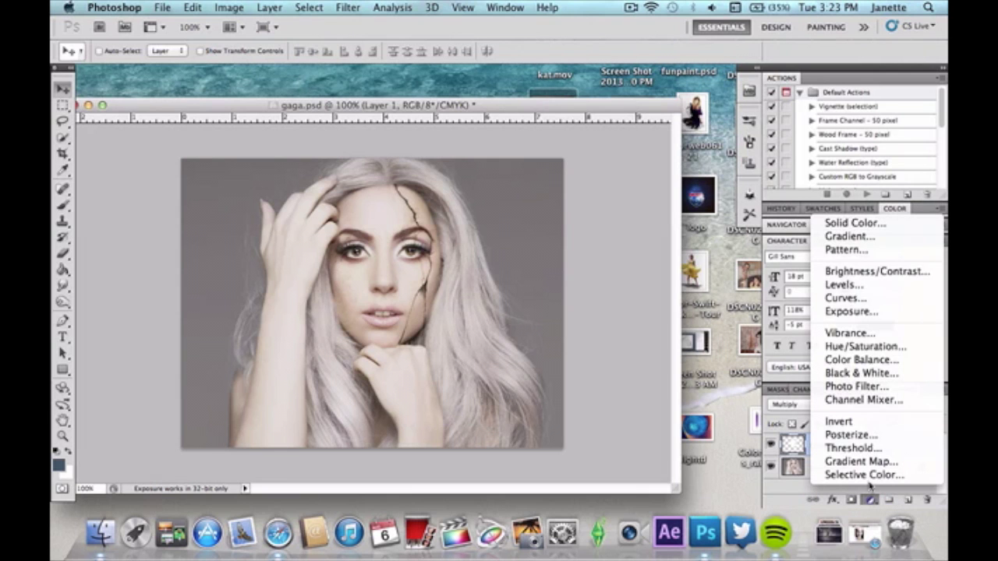
click(851, 273)
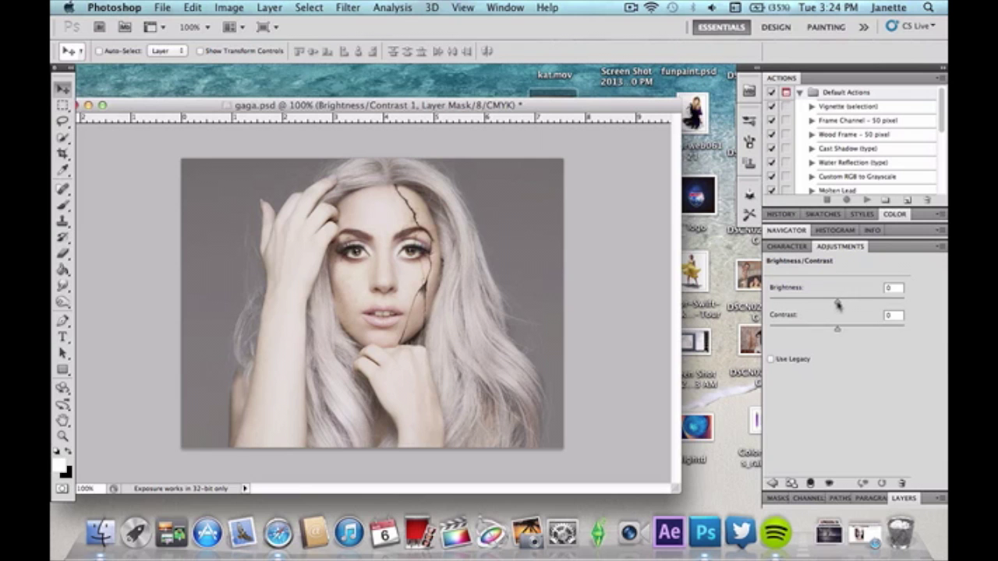
drag(837, 304, 877, 326)
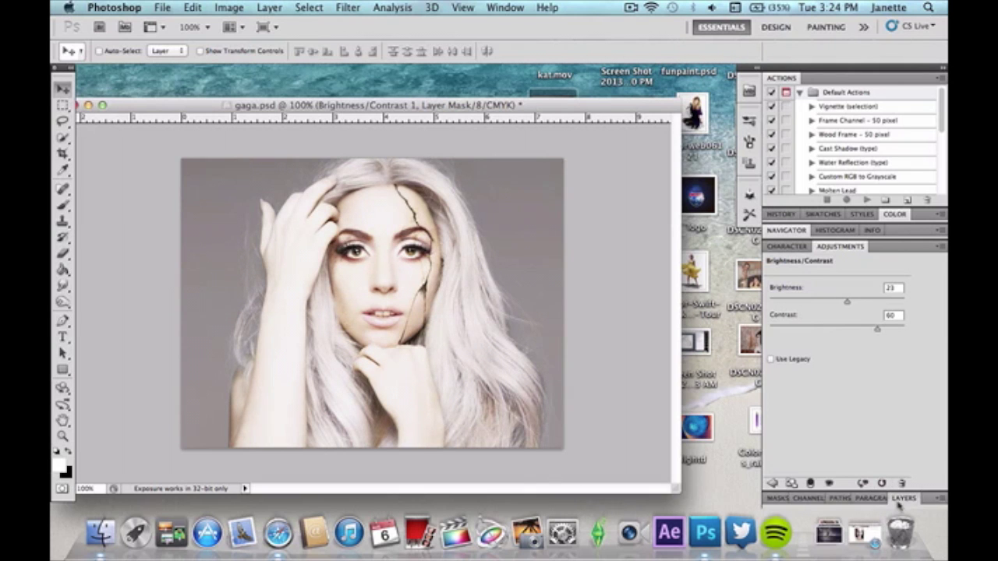
click(902, 498)
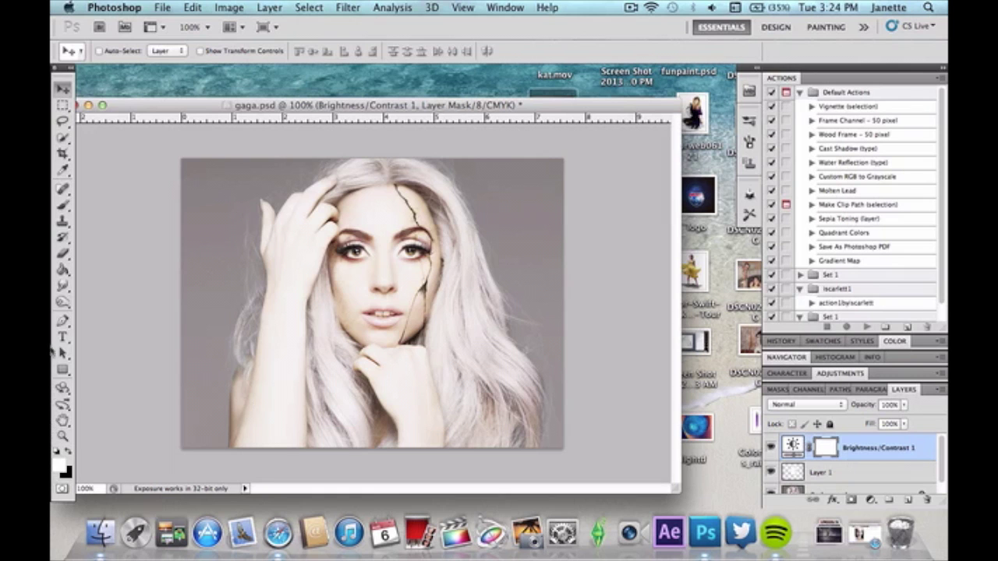
Step: Type the three-line quote 'Be fierce / be diffrent / be you' at the upper left
click(62, 337)
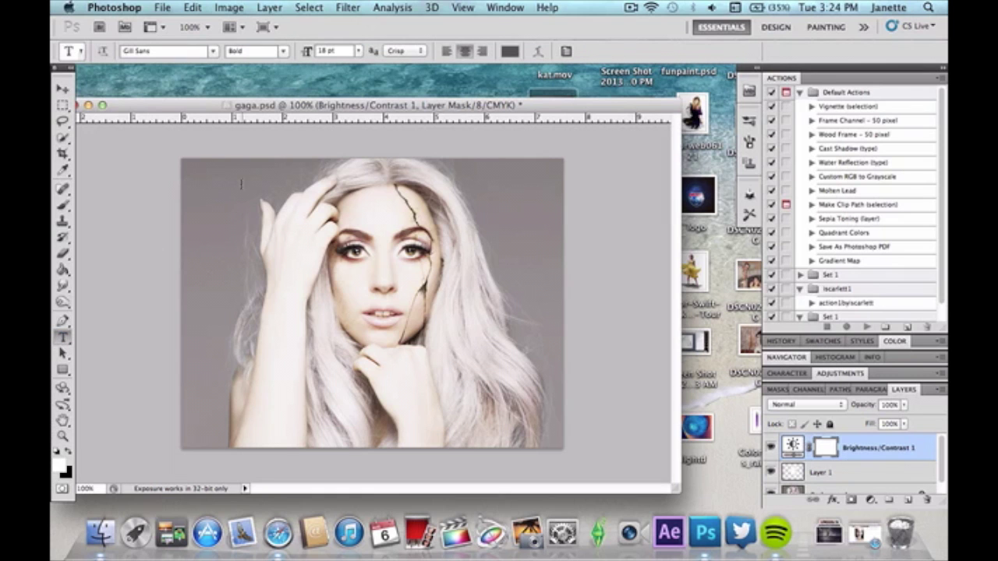
click(215, 200)
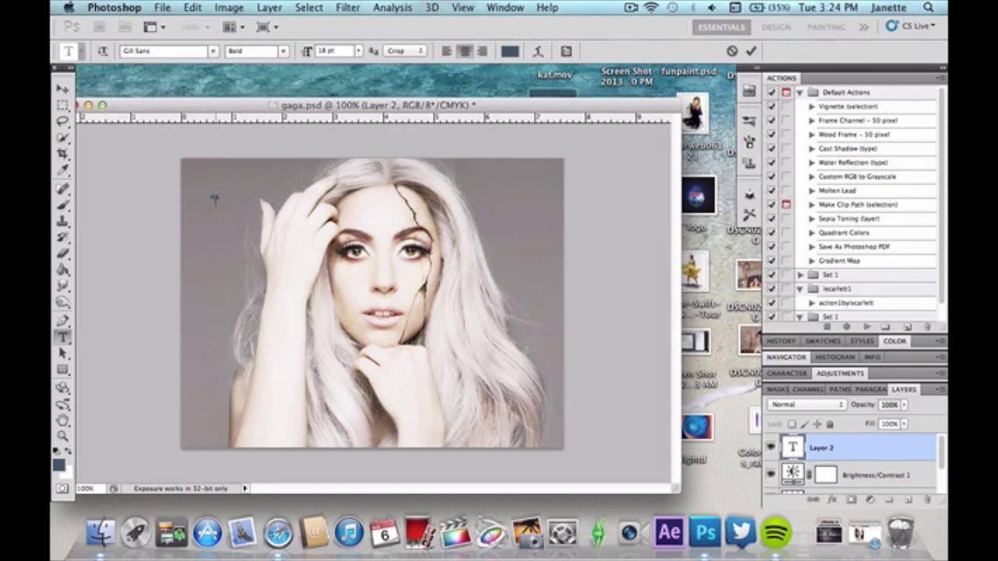
text(")
text( Be fi)
text(erce)
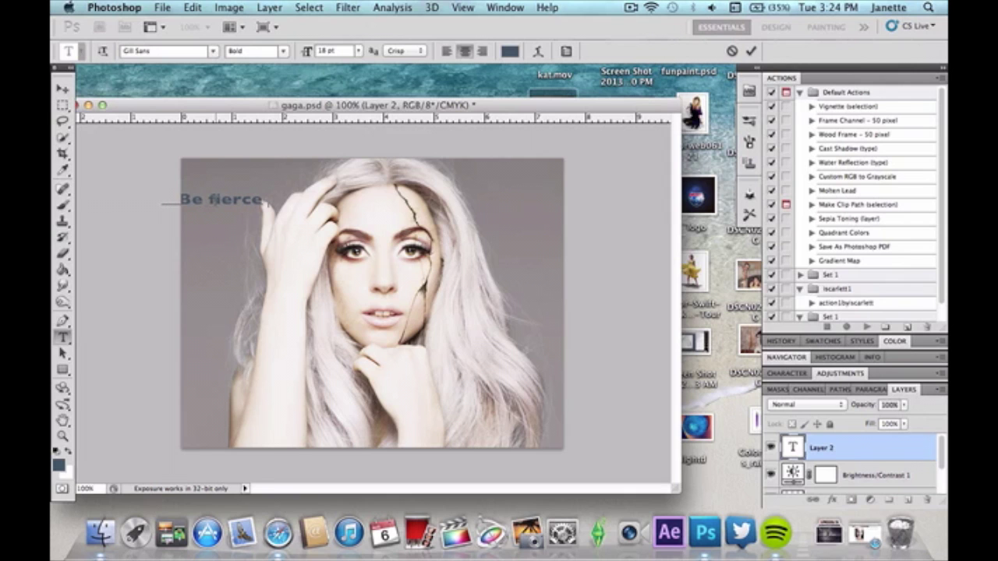
key(Return)
text(be)
text( diffrent)
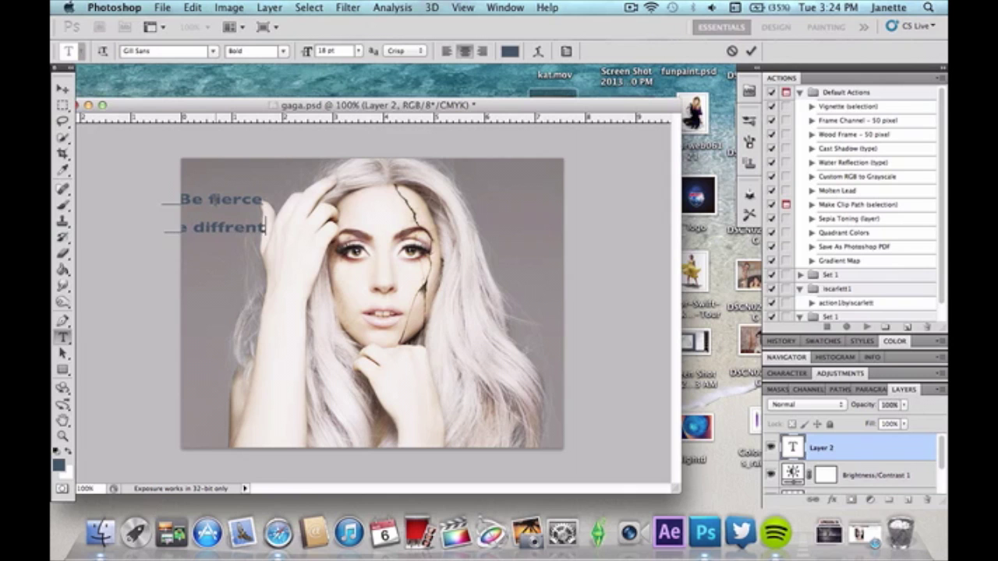
text( be)
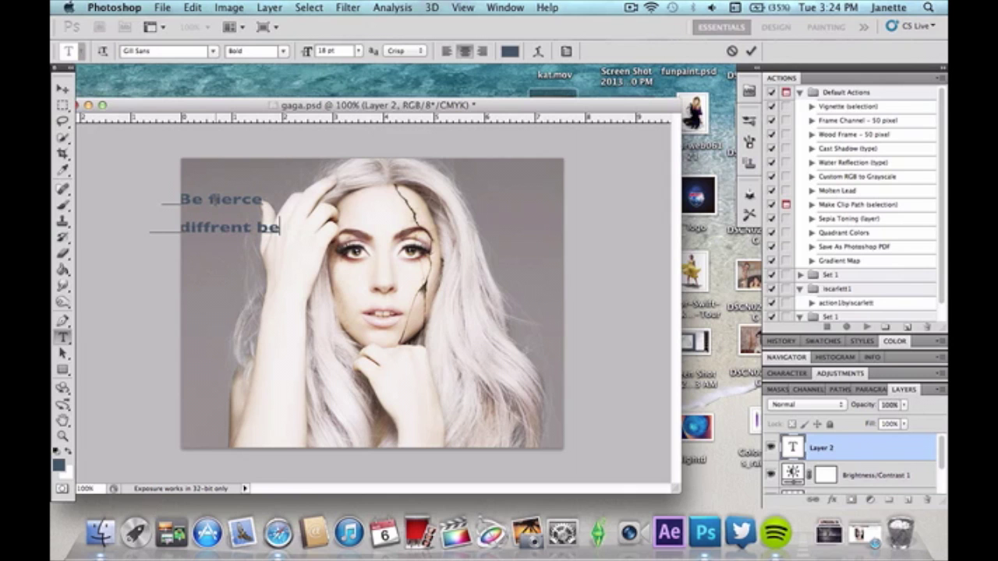
key(BackSpace)
key(BackSpace)
key(BackSpace)
key(Return)
text(be you”)
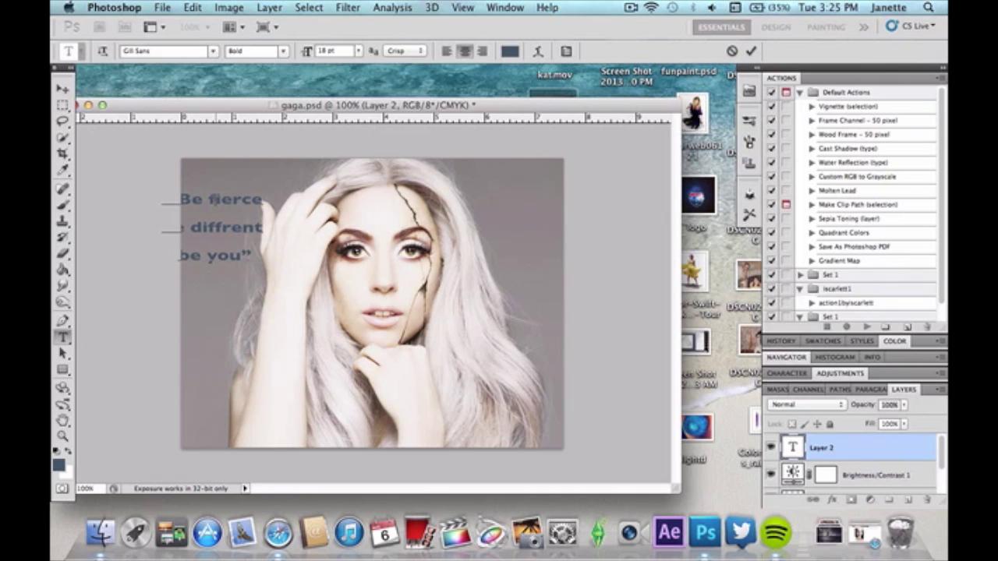
Step: Select all the quote text and pick white as its colour
key(super+a)
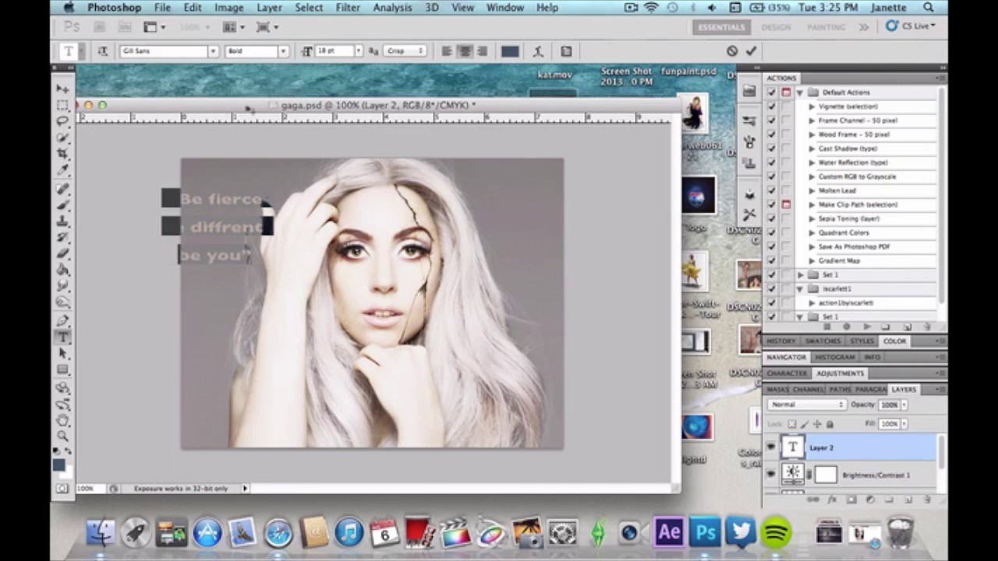
click(509, 51)
drag(608, 78, 564, 57)
Step: Confirm the white colour and set the quote to OCR A Std at 11 pt
click(893, 48)
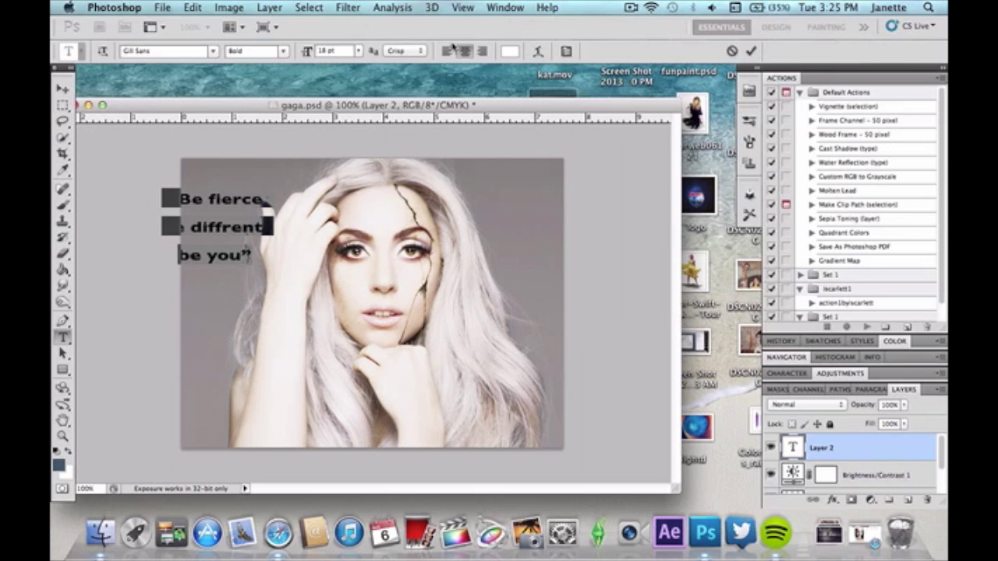
click(212, 53)
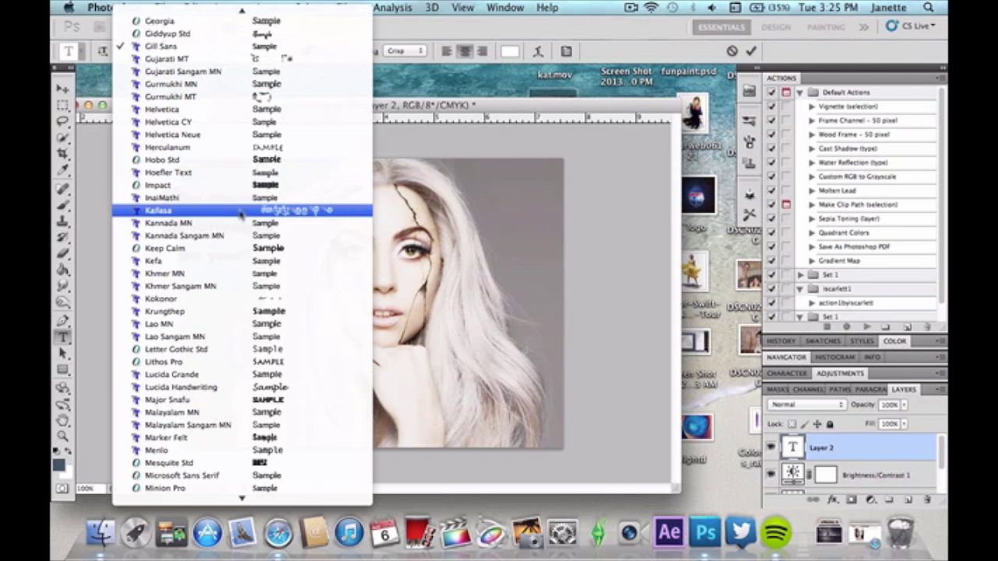
mouse_move(238, 496)
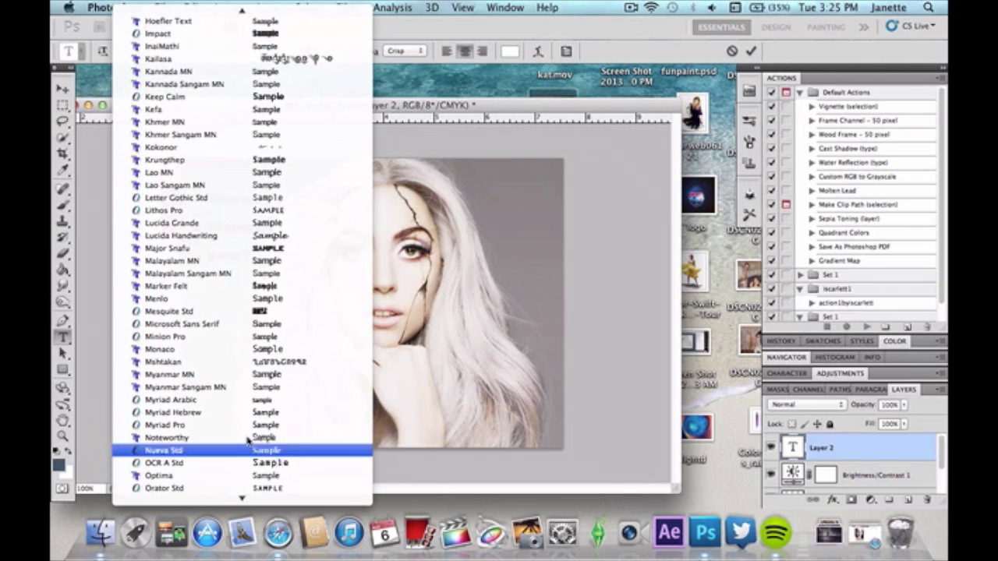
click(276, 468)
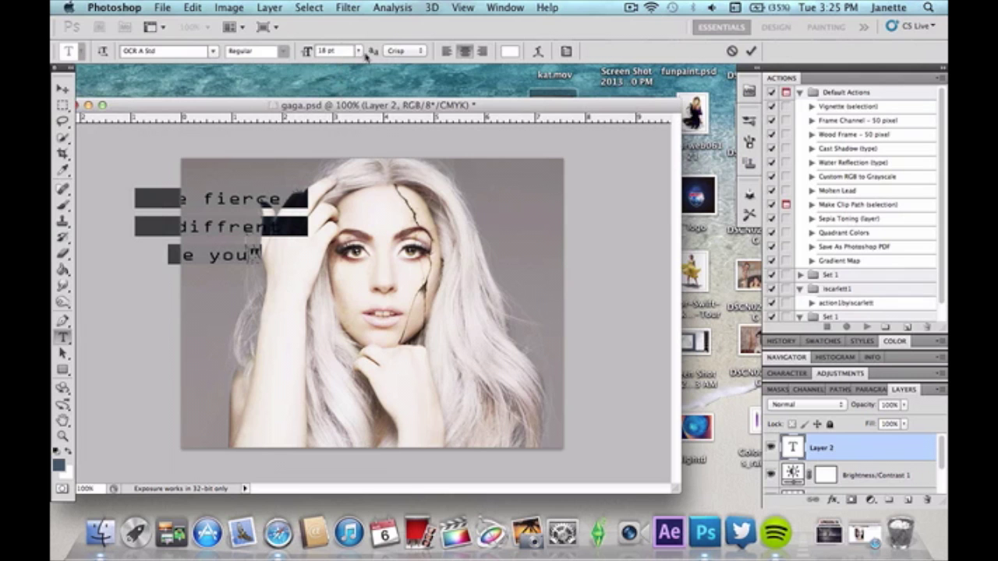
click(357, 51)
click(350, 139)
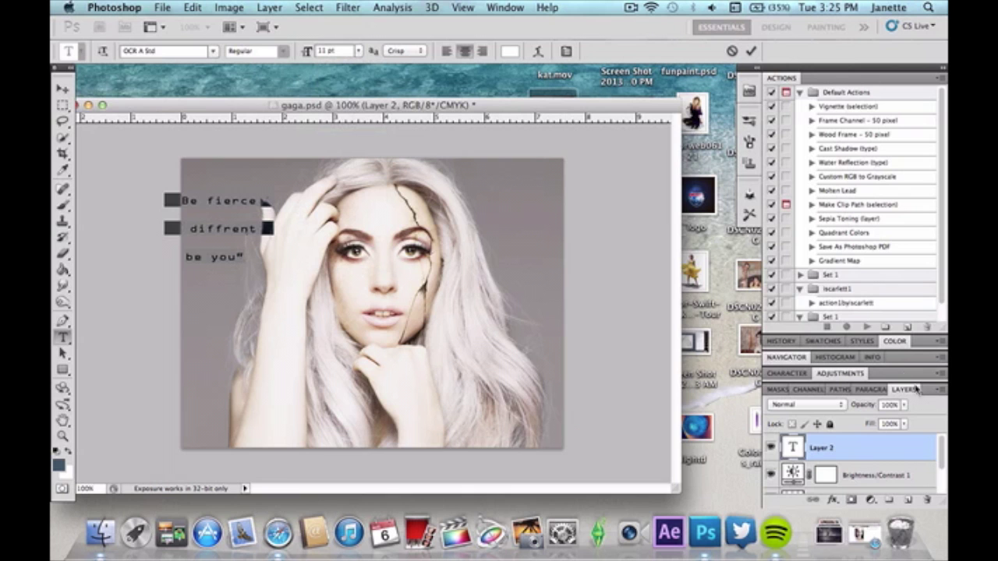
Step: Tighten the quote's line spacing and move it to the image's upper right
click(840, 373)
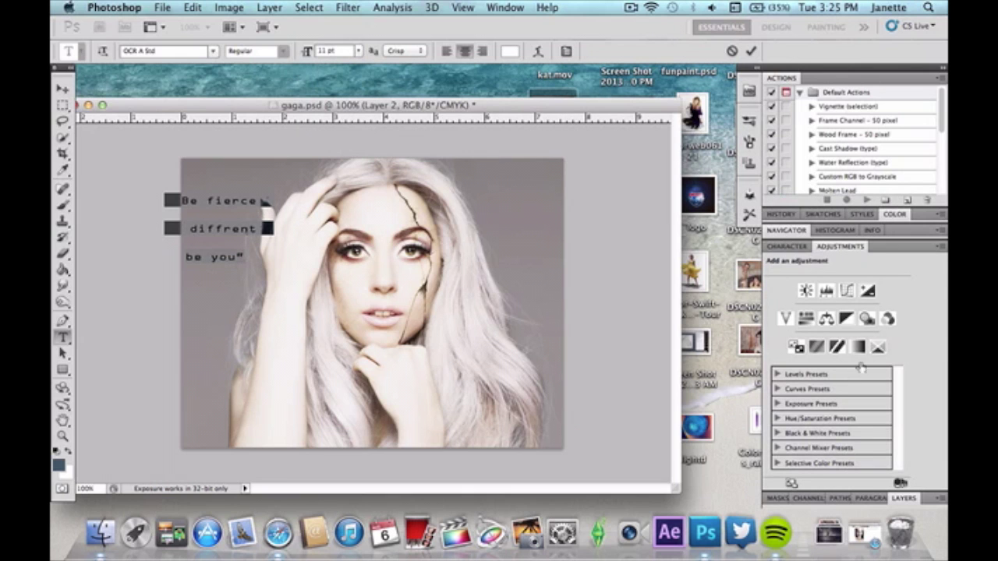
click(787, 246)
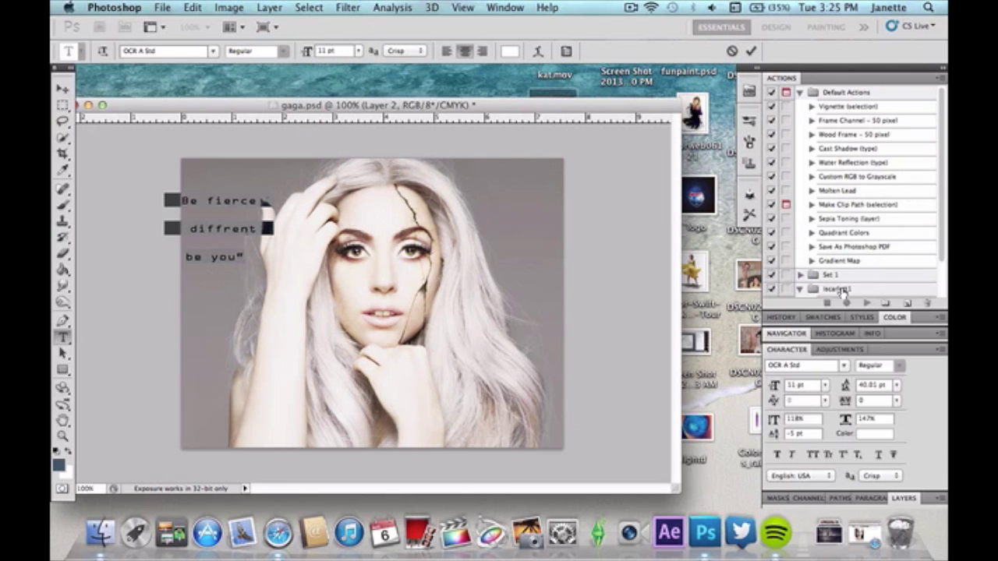
drag(845, 385, 829, 394)
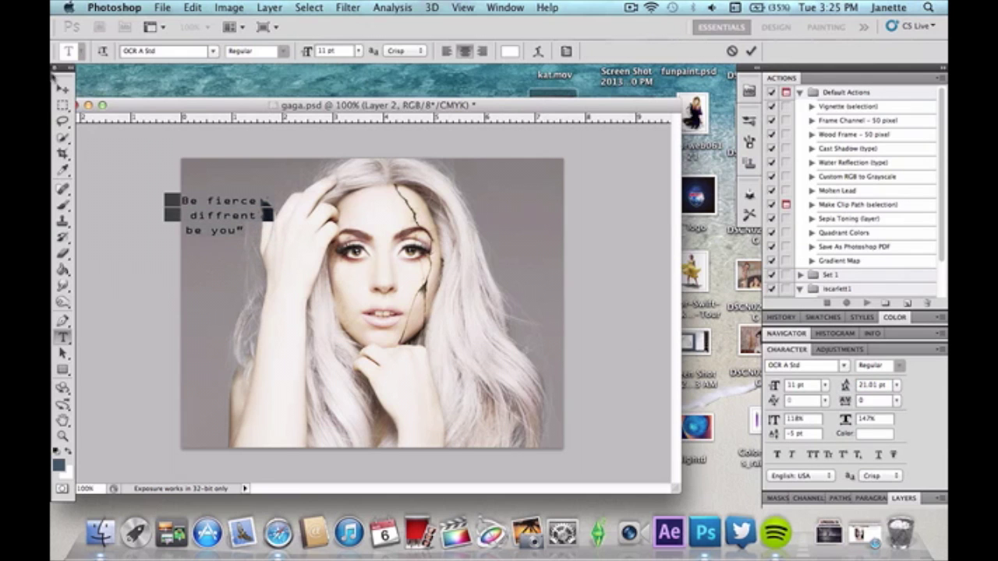
click(63, 89)
drag(206, 209, 508, 181)
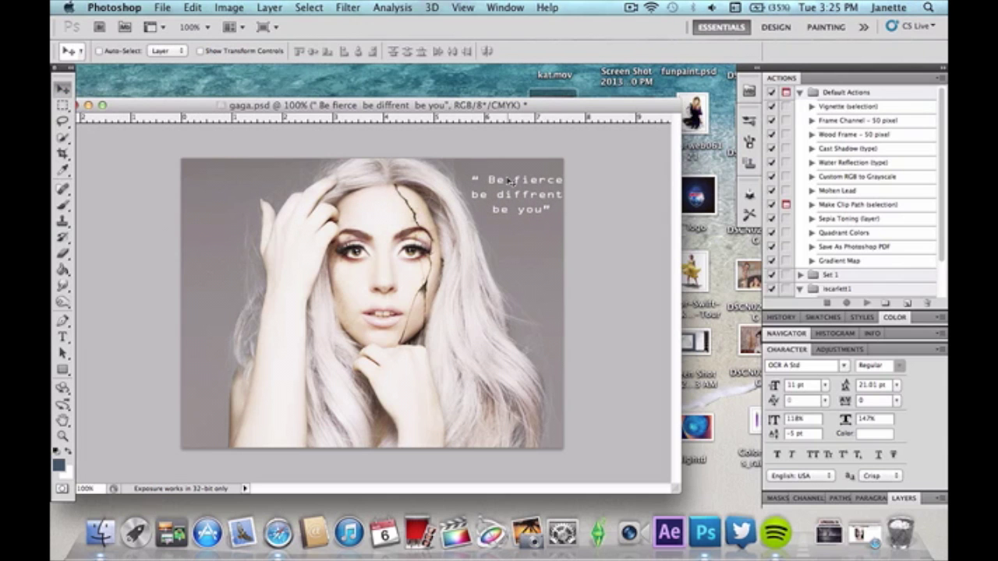
Step: Resize the quote to 10 pt and nudge it slightly up and left
click(62, 337)
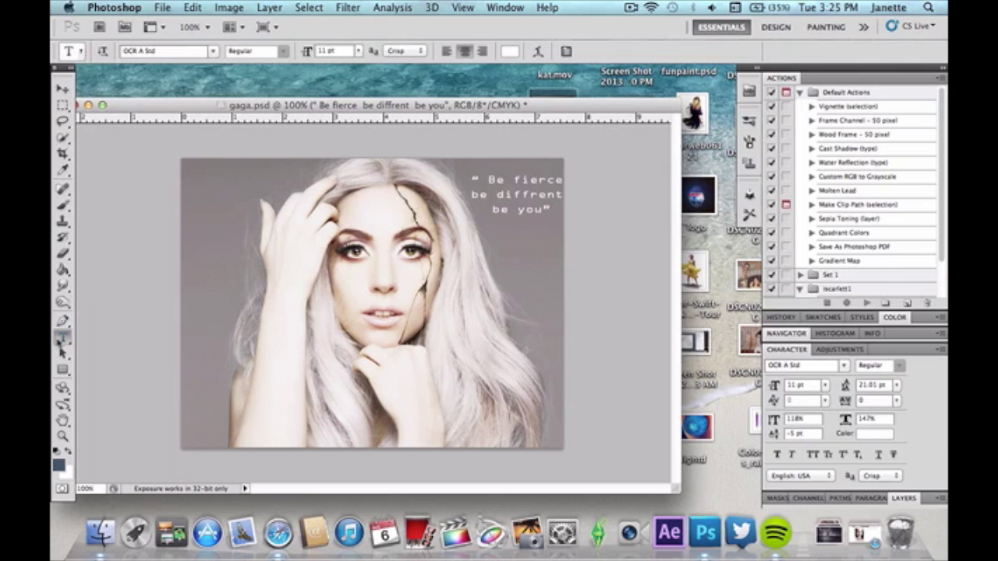
click(484, 193)
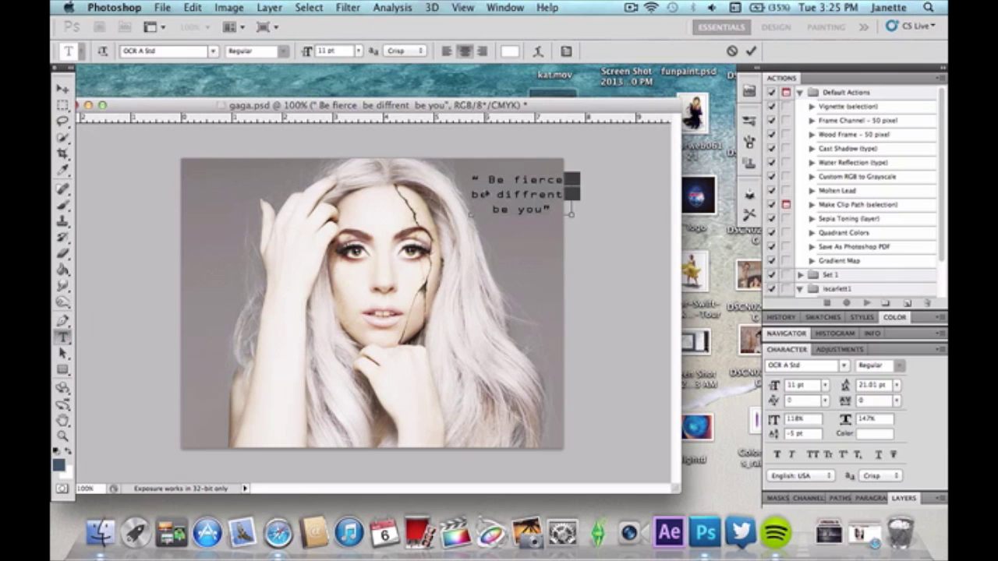
click(359, 51)
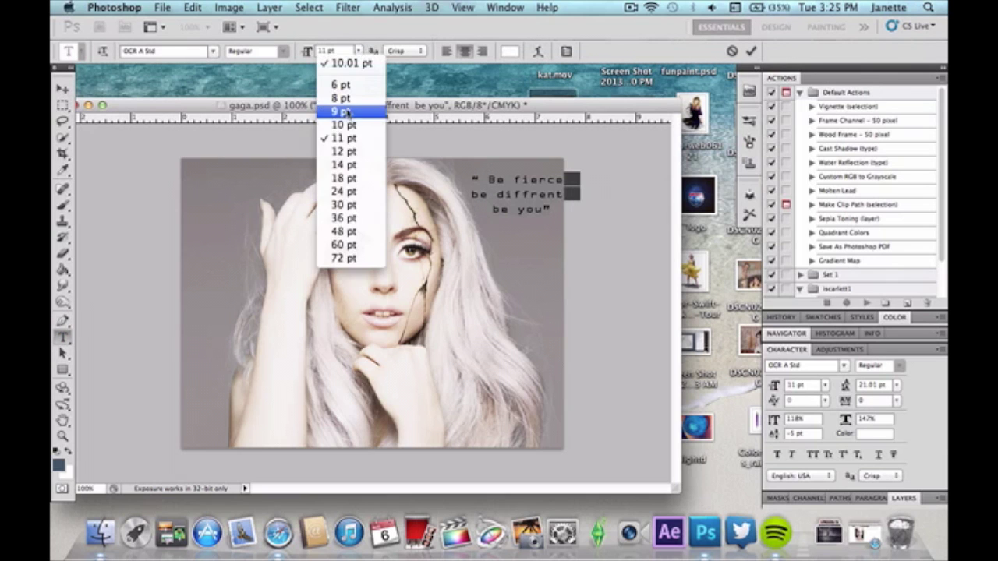
click(344, 124)
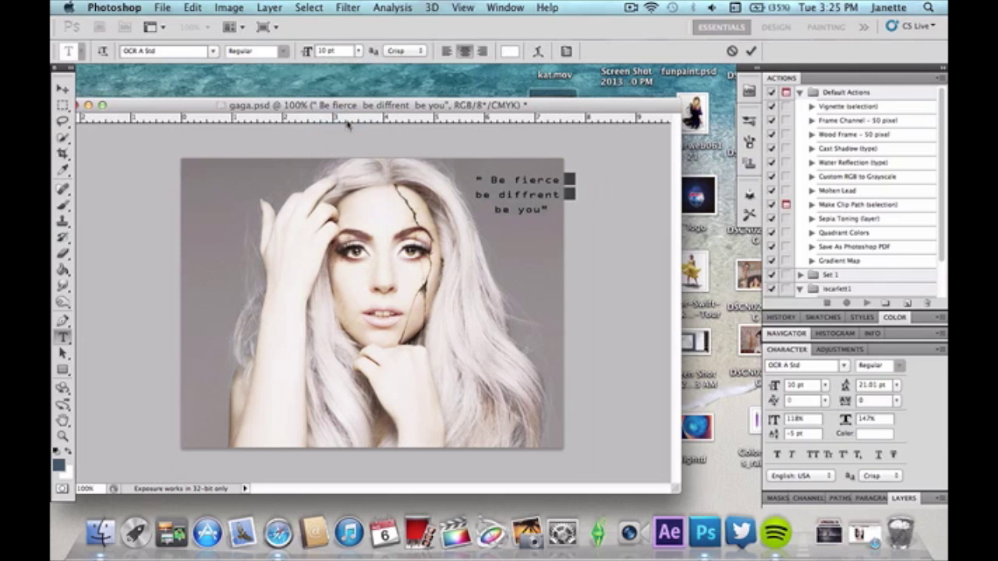
click(64, 89)
key(Up)
key(Up)
key(Up)
key(Up)
key(Up)
key(Left)
key(Left)
key(Left)
key(Left)
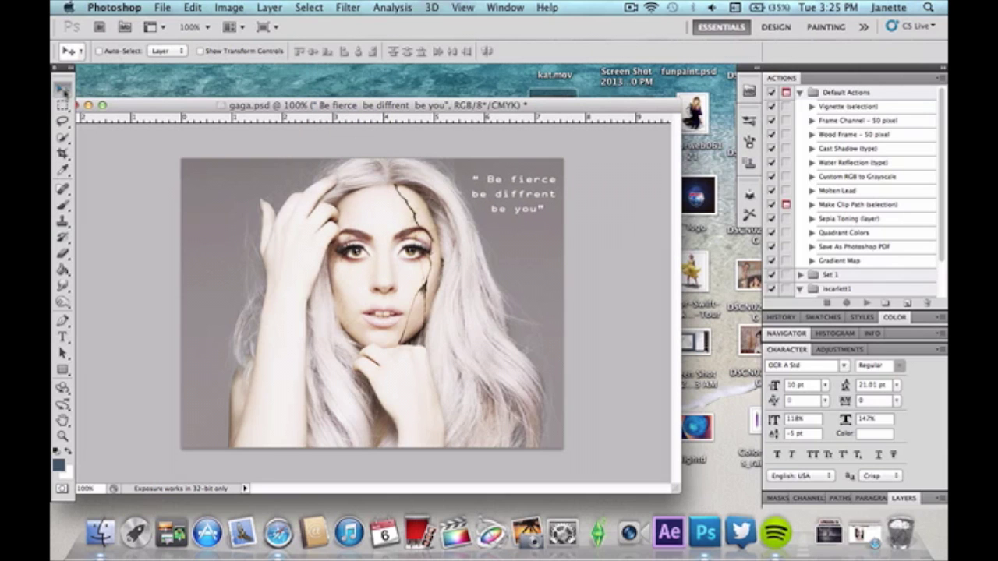
key(Left)
key(Left)
key(Left)
key(Left)
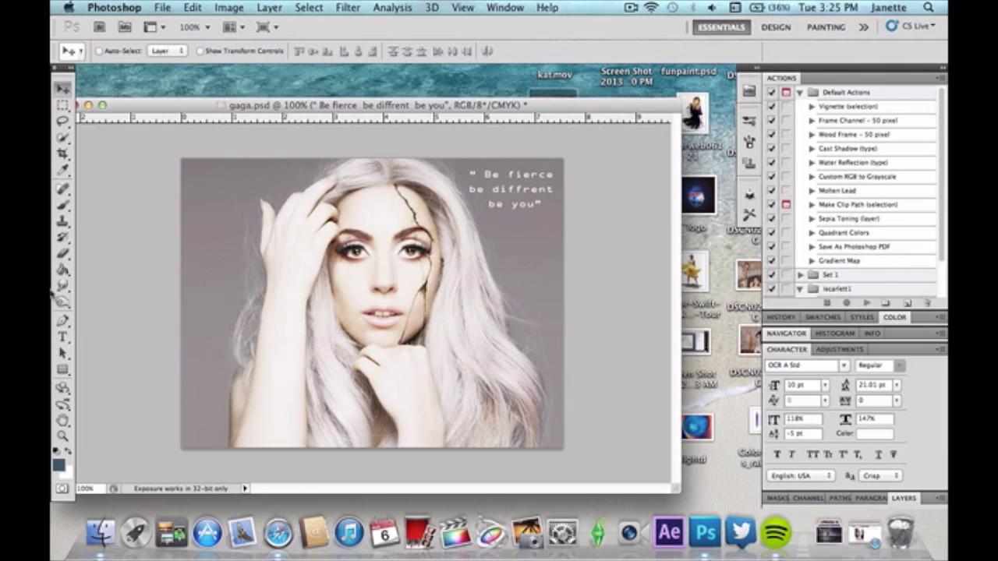
Step: Type 'LADY GAGA' at the lower left of the portrait and colour it black
click(63, 337)
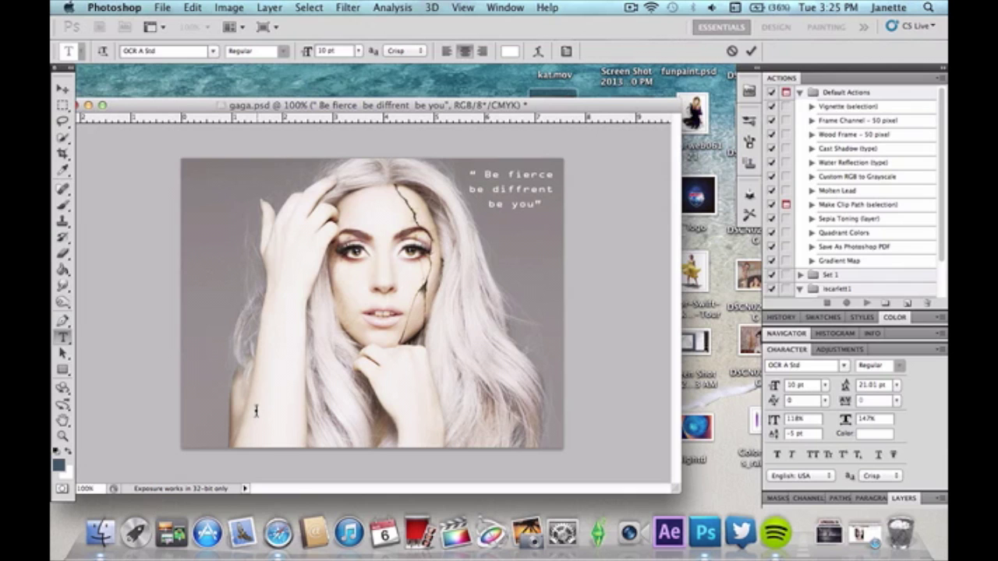
click(256, 411)
text(LADY GAGA)
key(super+a)
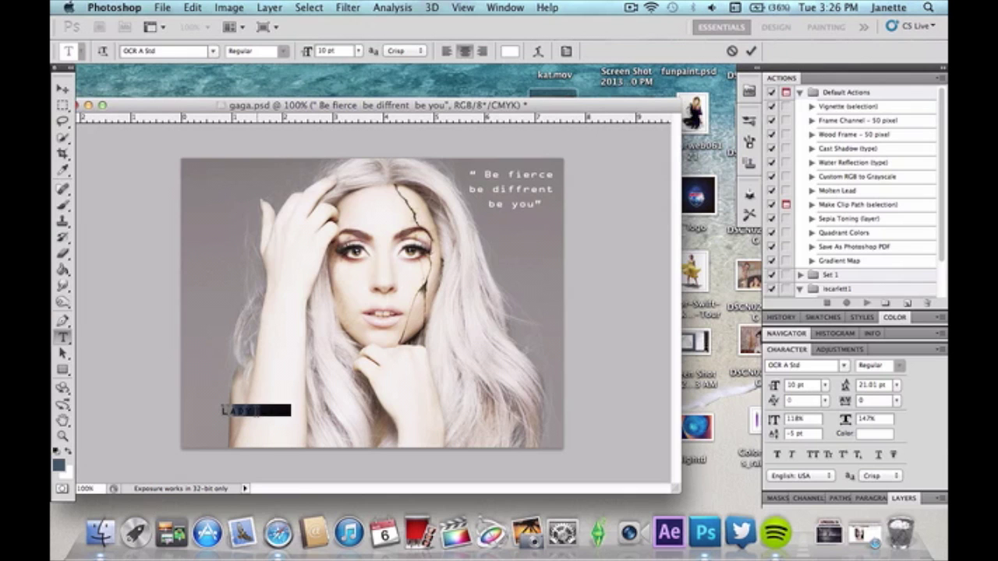
click(510, 51)
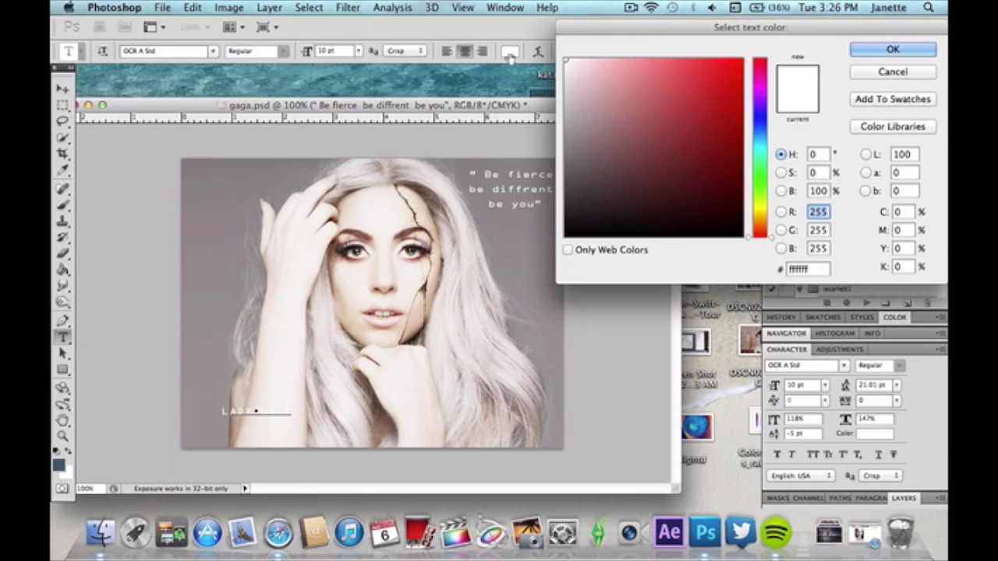
click(586, 234)
click(889, 49)
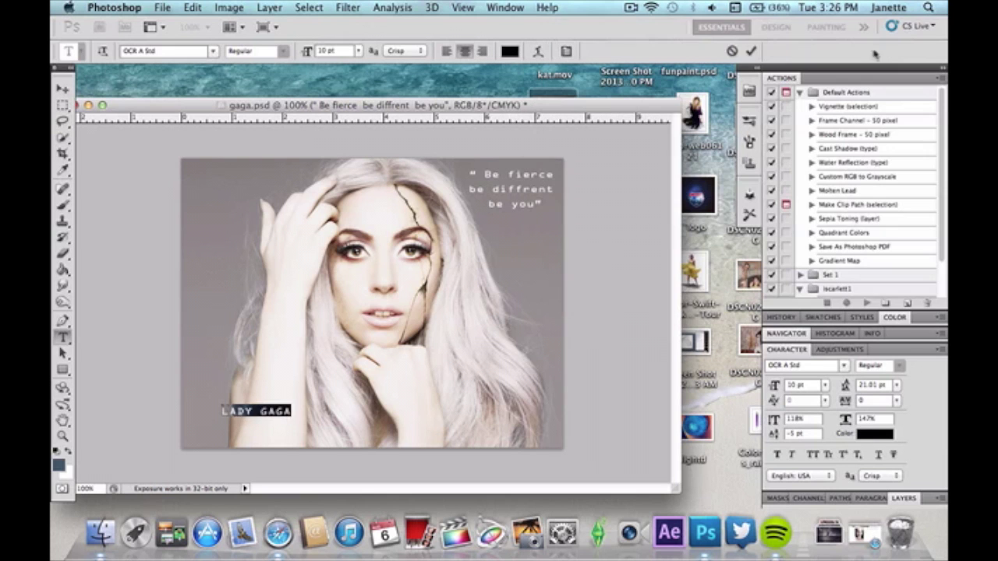
Step: Set the LADY GAGA text to 30 pt in the Keep Calm font
click(359, 51)
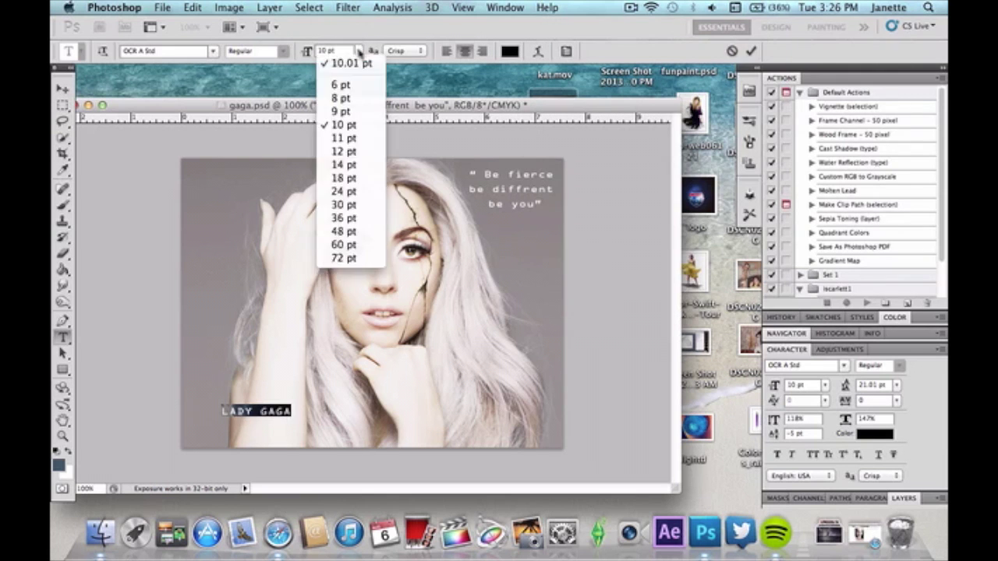
click(345, 232)
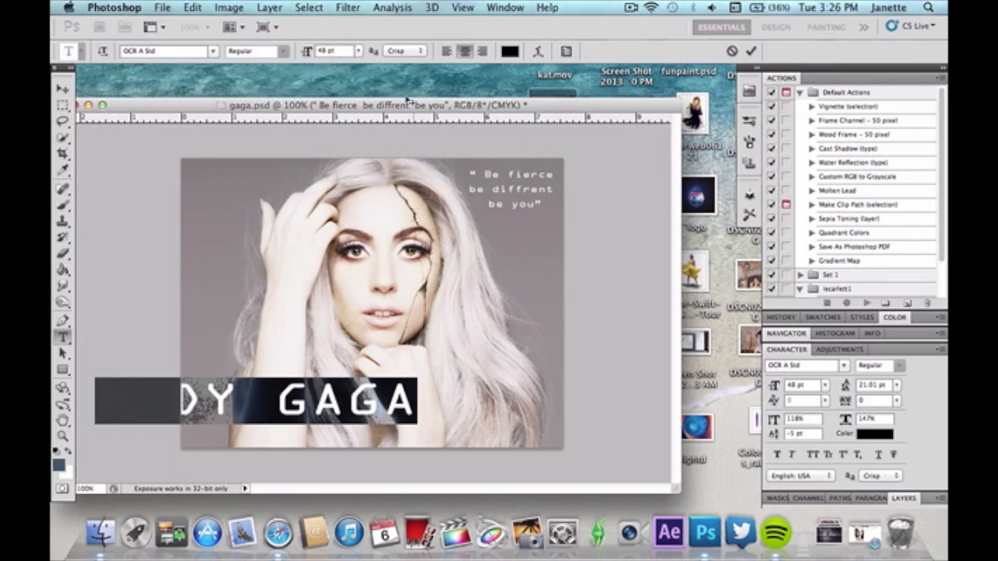
click(360, 51)
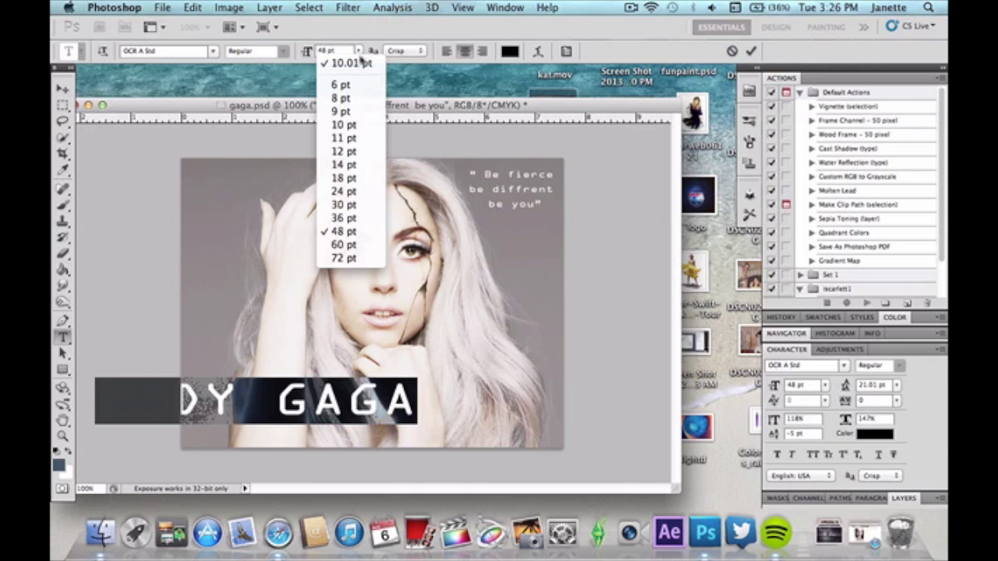
click(343, 204)
click(212, 51)
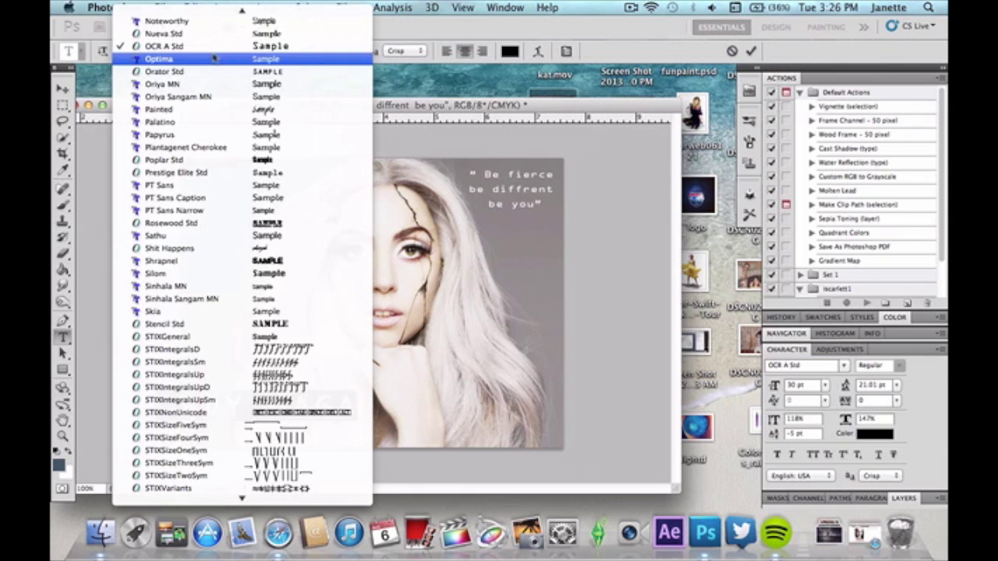
mouse_move(295, 5)
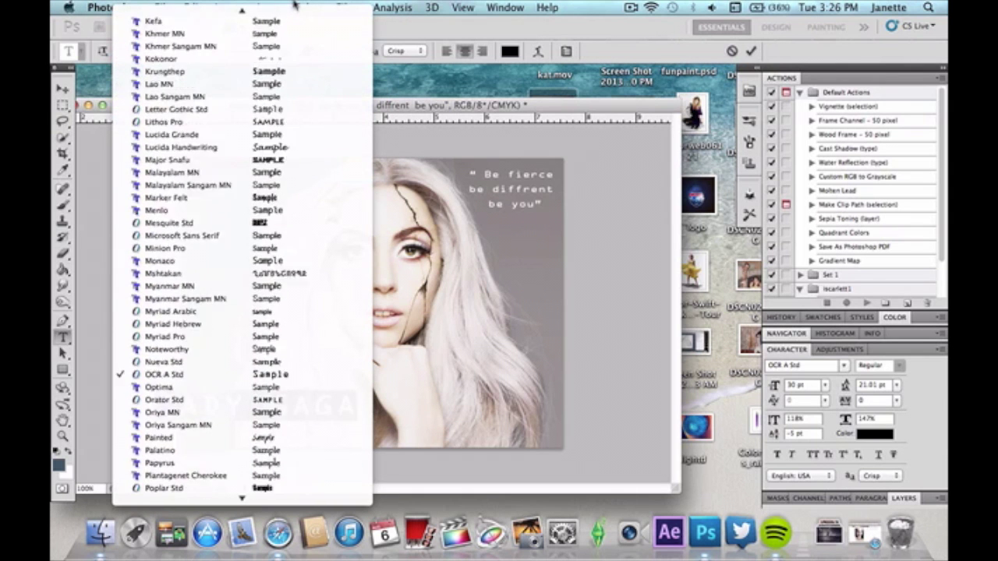
click(288, 137)
click(212, 55)
scroll(212, 59, up, 10)
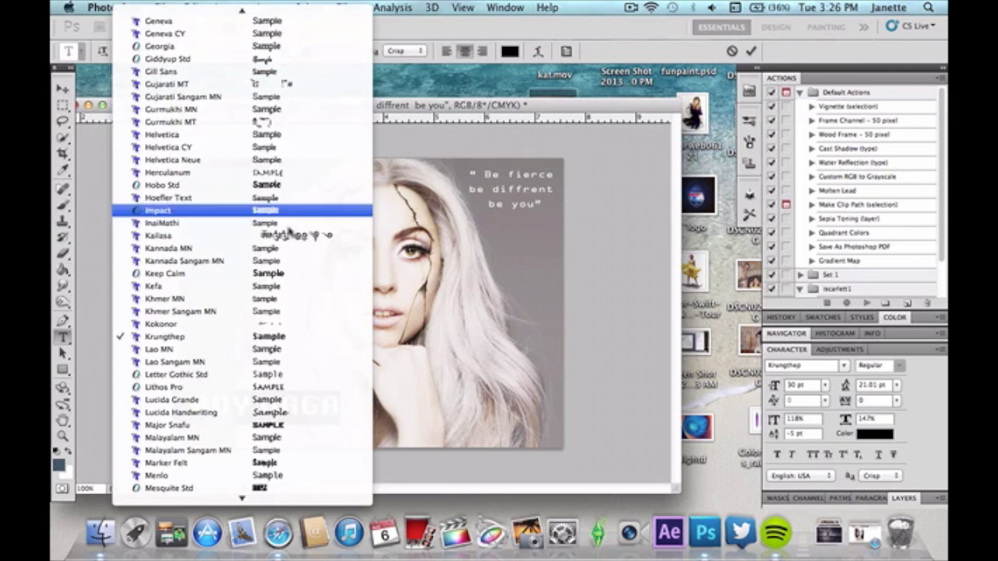
click(288, 274)
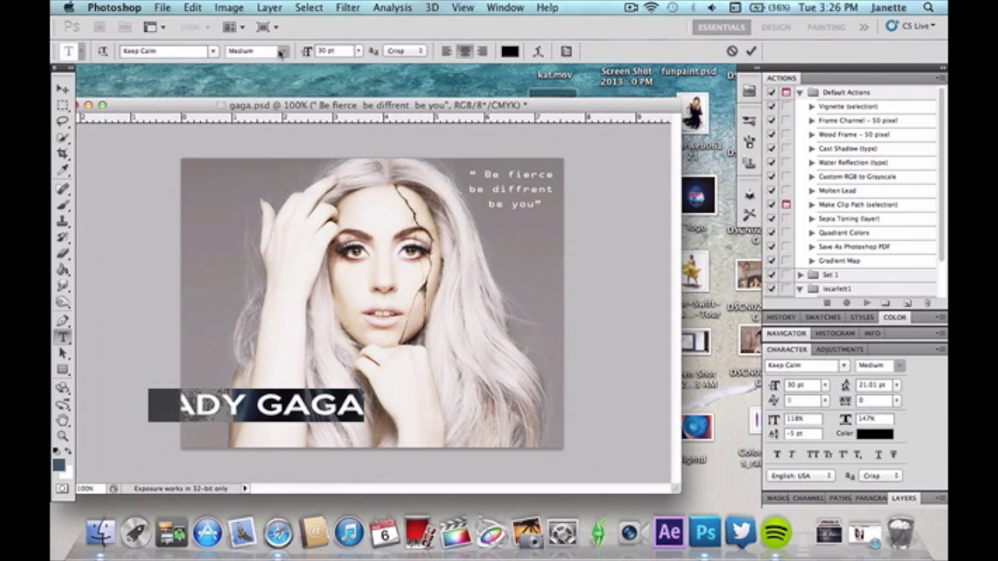
Step: Move LADY GAGA to the bottom centre, then type 'The Fame' left of the face
click(62, 88)
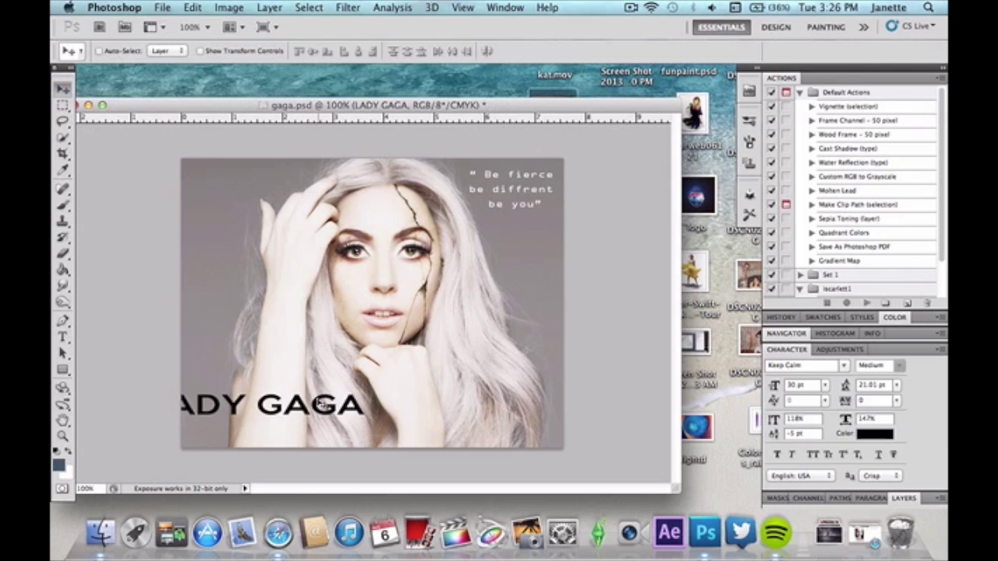
drag(325, 406, 411, 430)
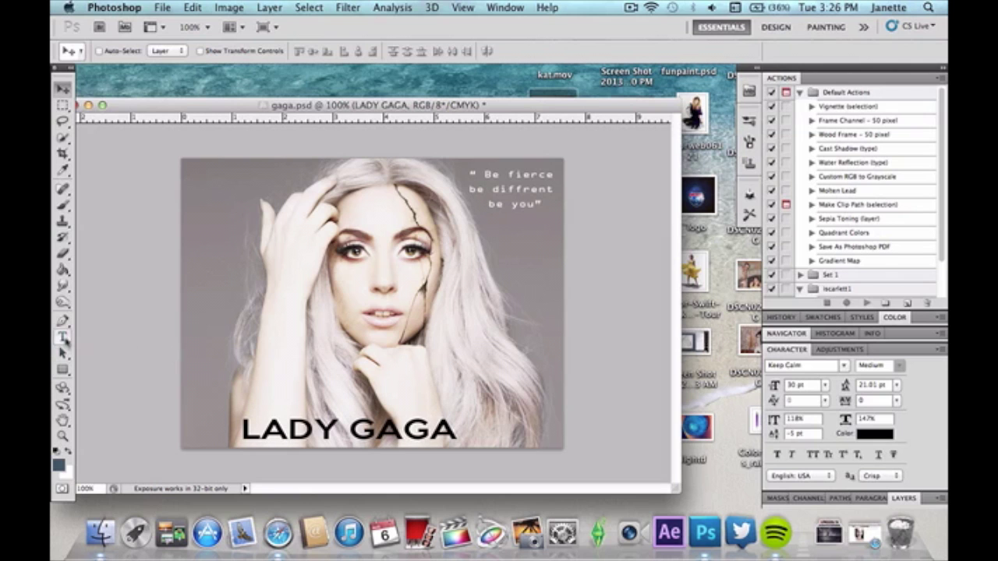
click(62, 338)
click(246, 363)
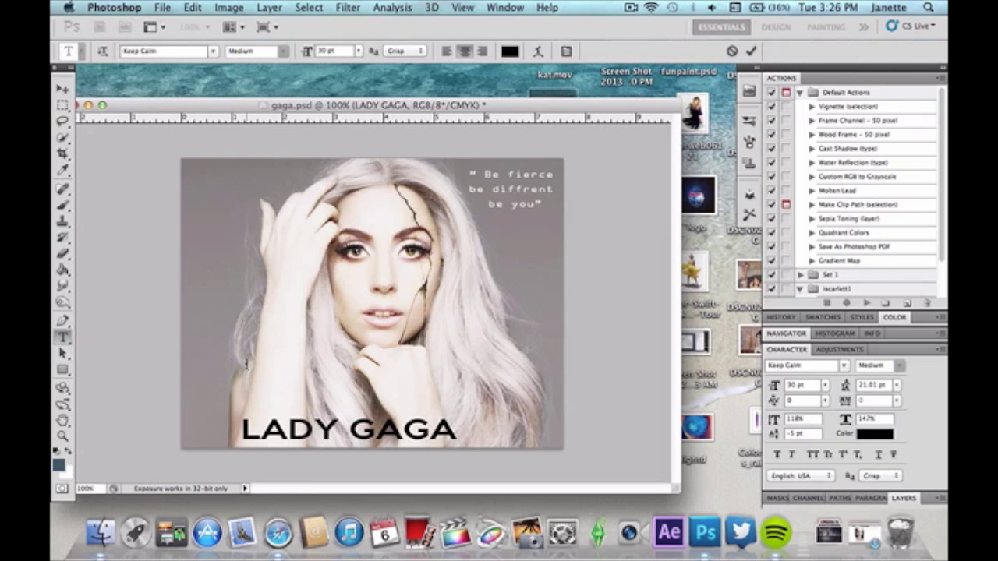
text(Th)
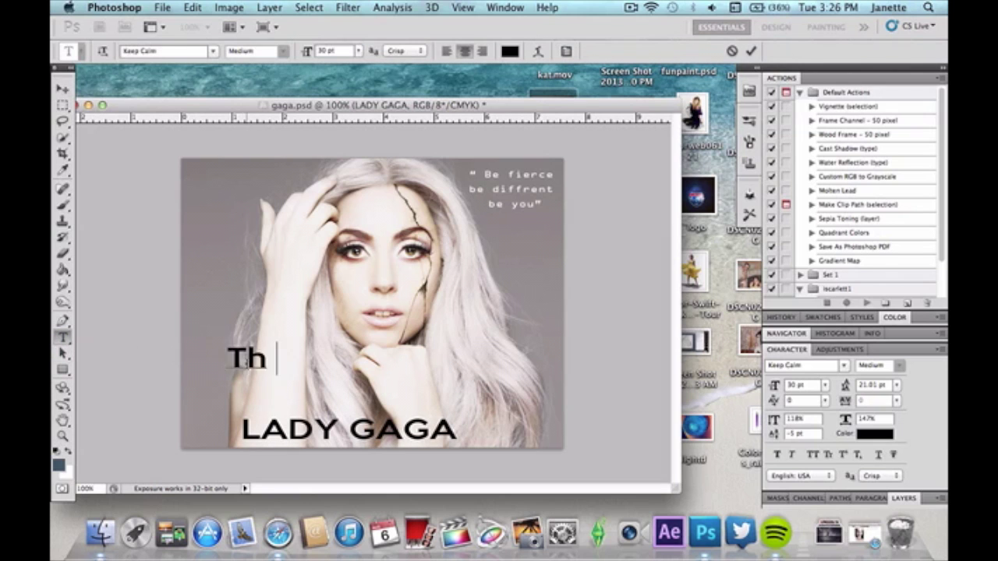
text(e Fame)
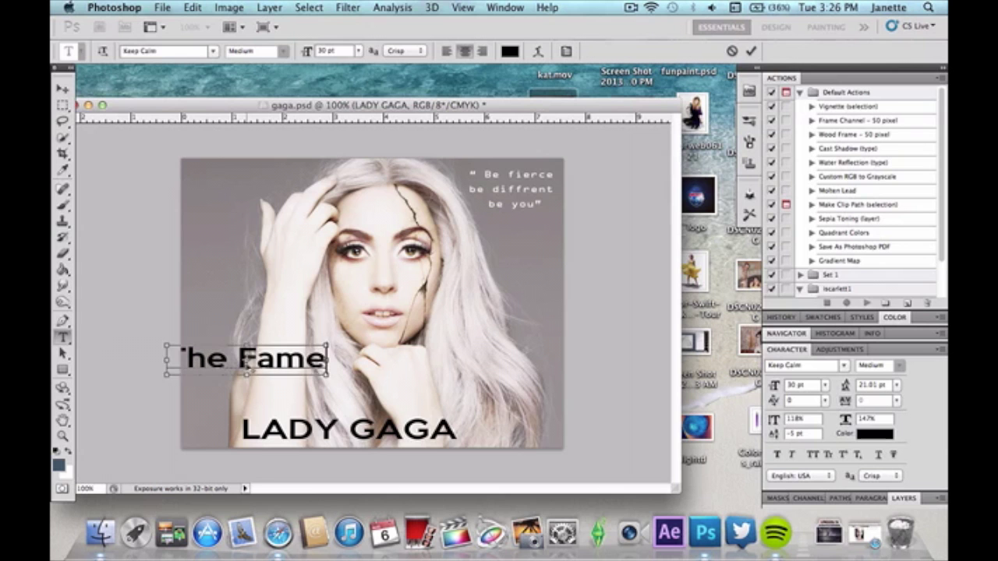
Step: Set 'The Fame' in Lao Sangam MN at 18 pt and commit the text
key(super+a)
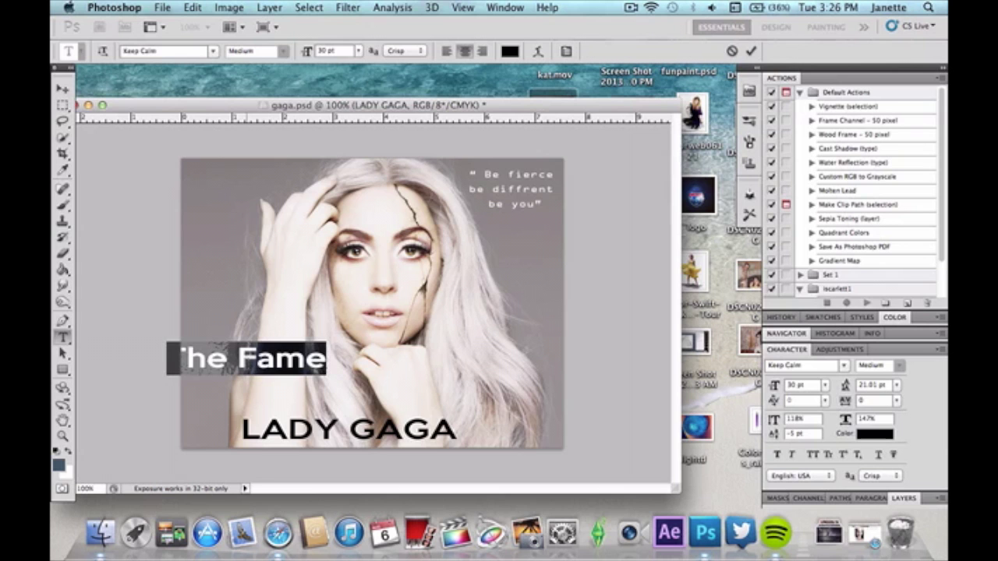
click(212, 53)
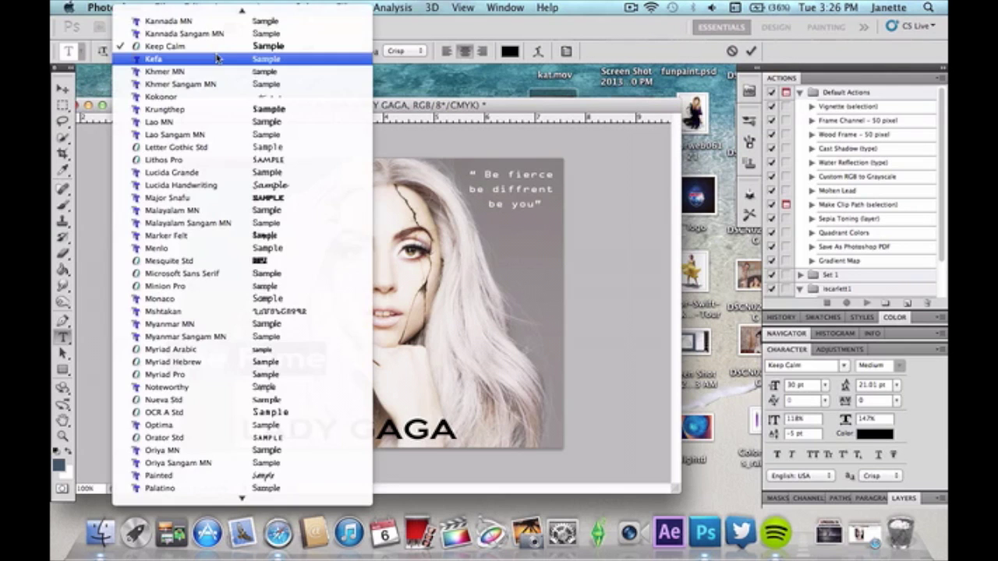
click(218, 137)
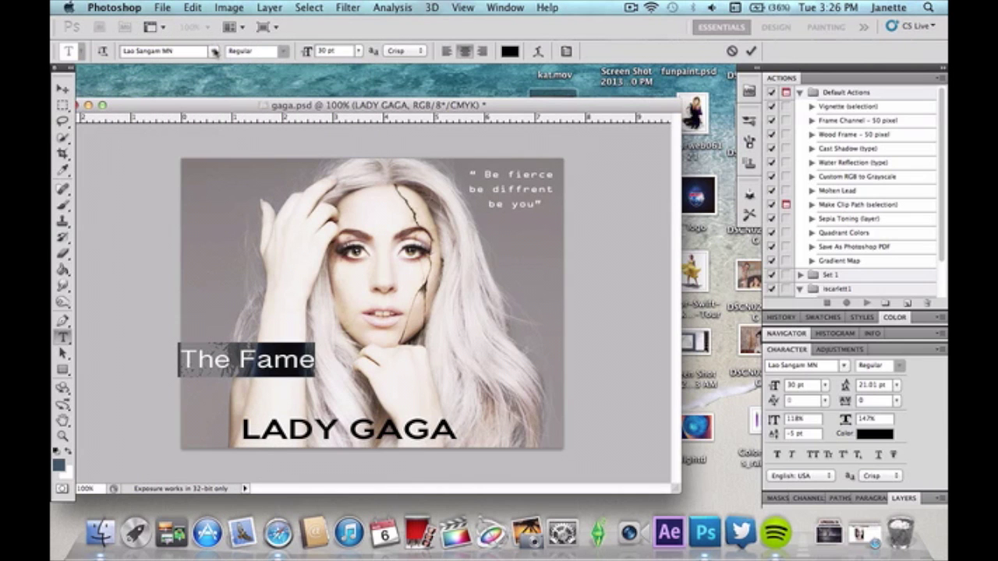
click(358, 52)
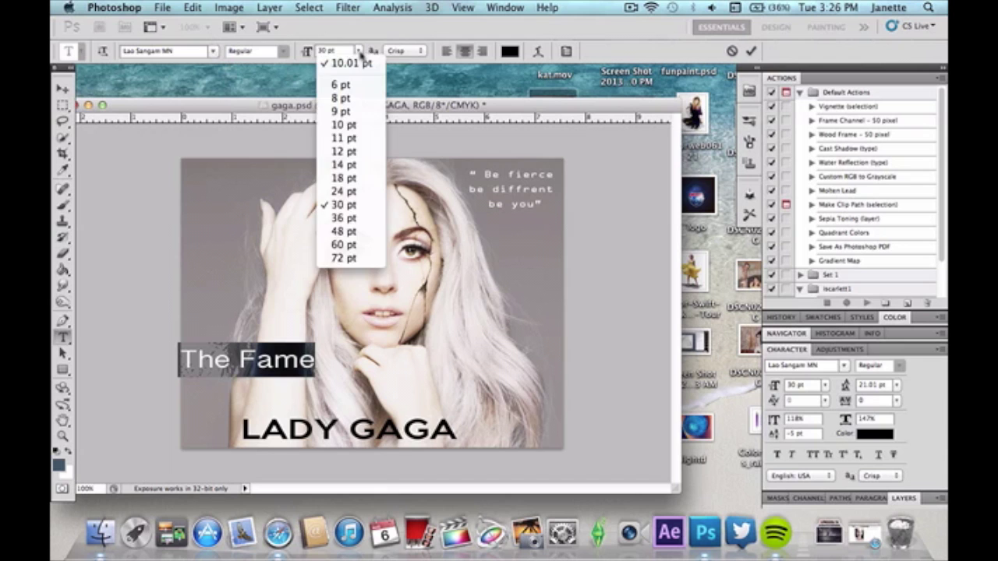
click(344, 166)
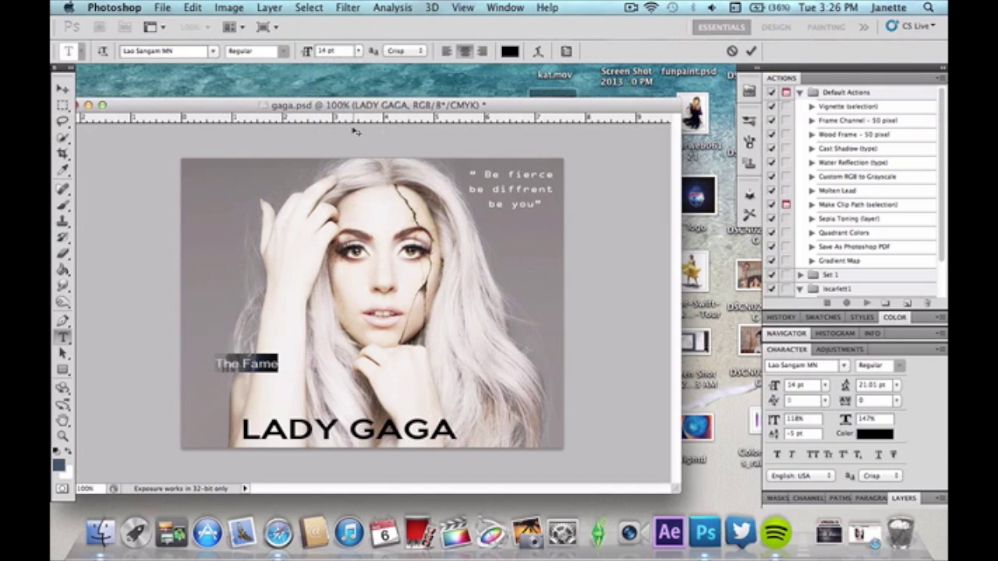
click(357, 51)
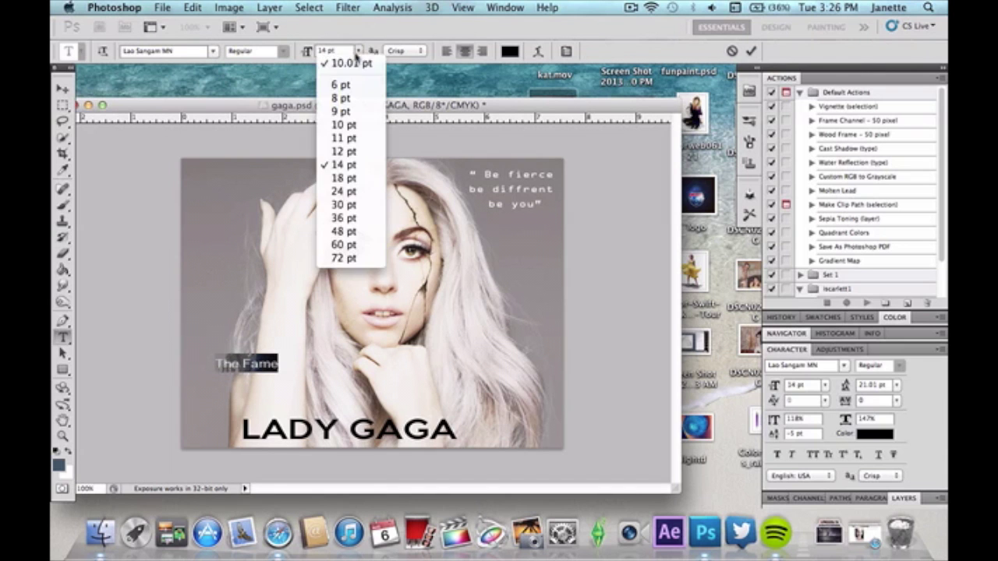
click(355, 179)
click(63, 88)
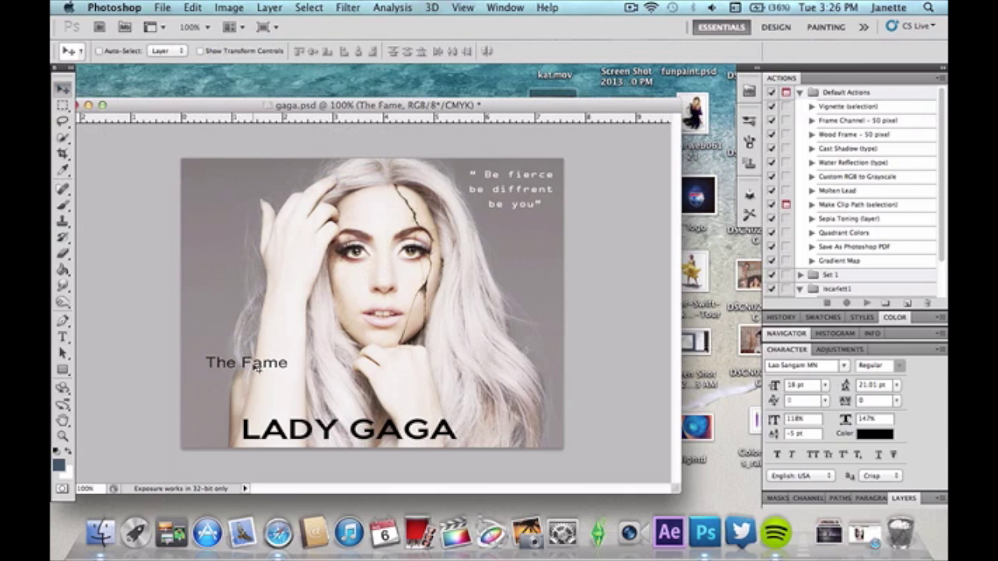
Step: Drag 'The Fame' down and slightly left to sit just above the start of LADY GAGA
drag(257, 366, 331, 417)
drag(264, 441, 240, 440)
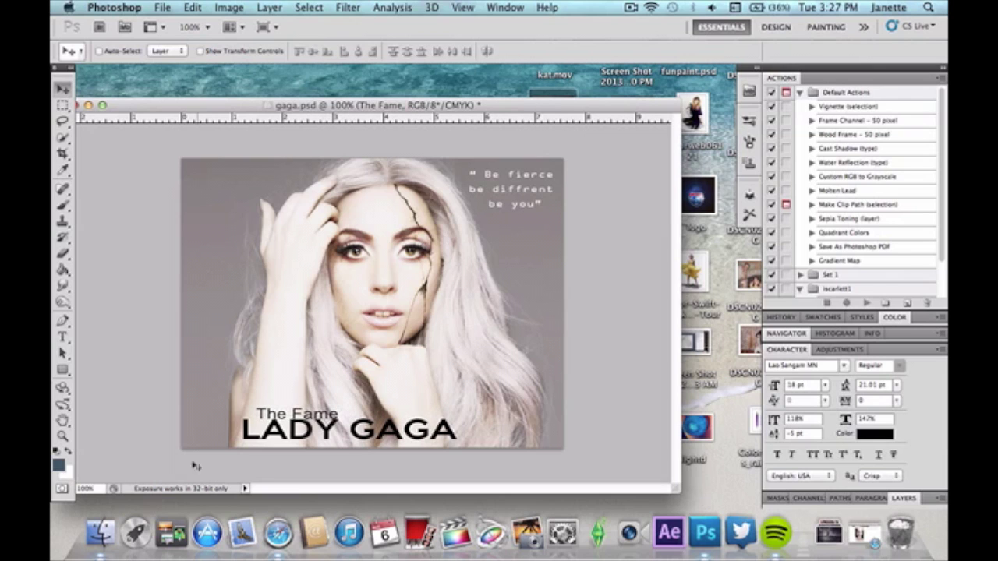